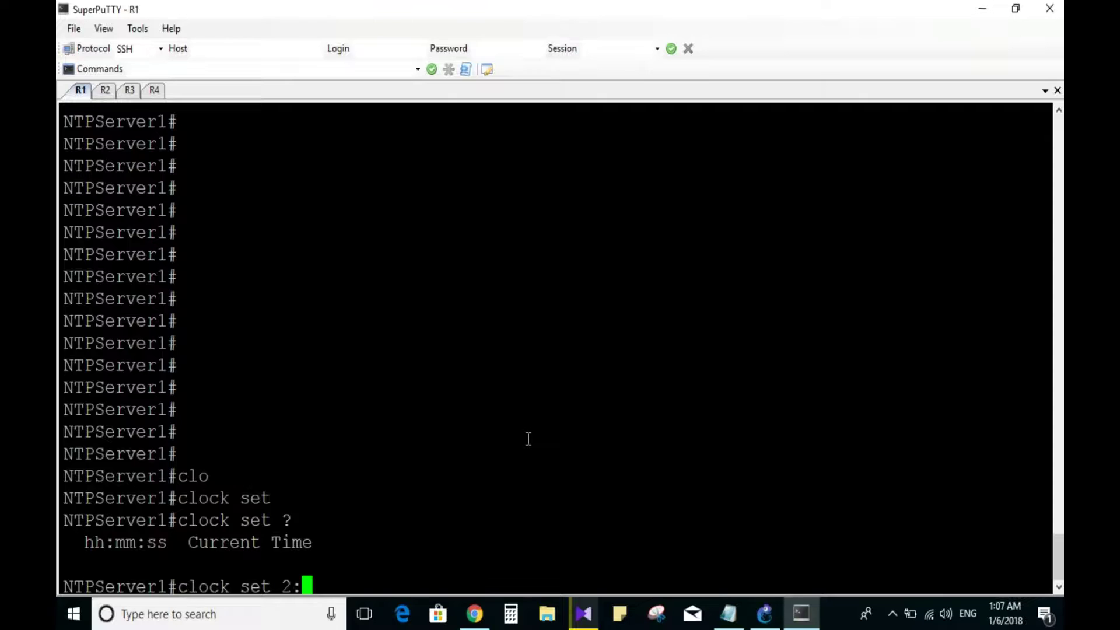
- Set the NTPServer1 clock to 2:15:00 on 2 jan 2018, checking the command help for the date format
type("15:00")
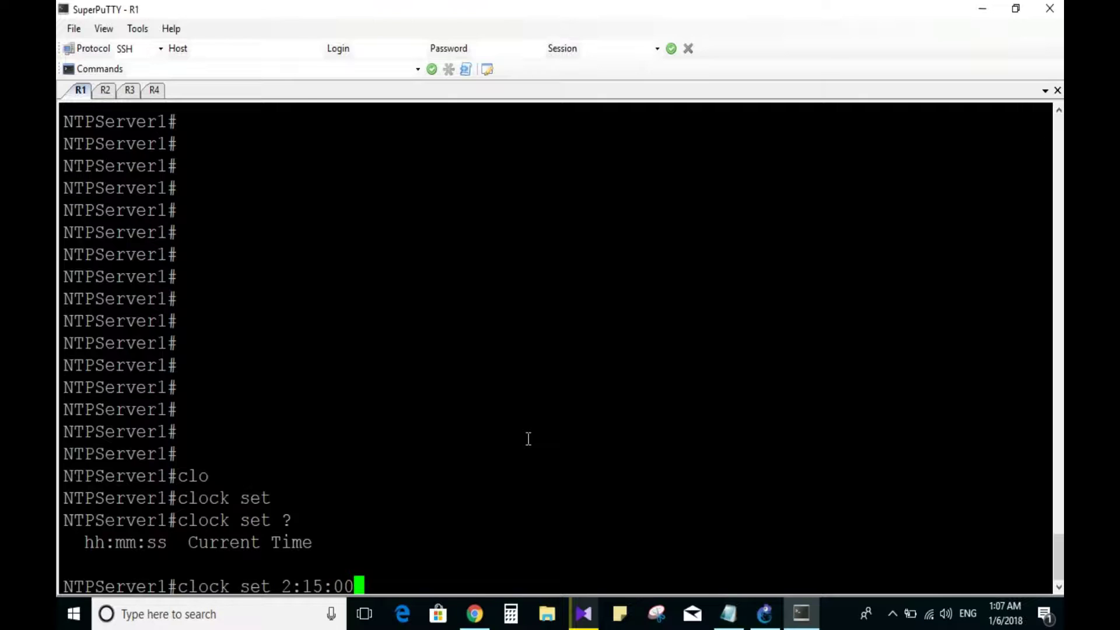
type(" ?")
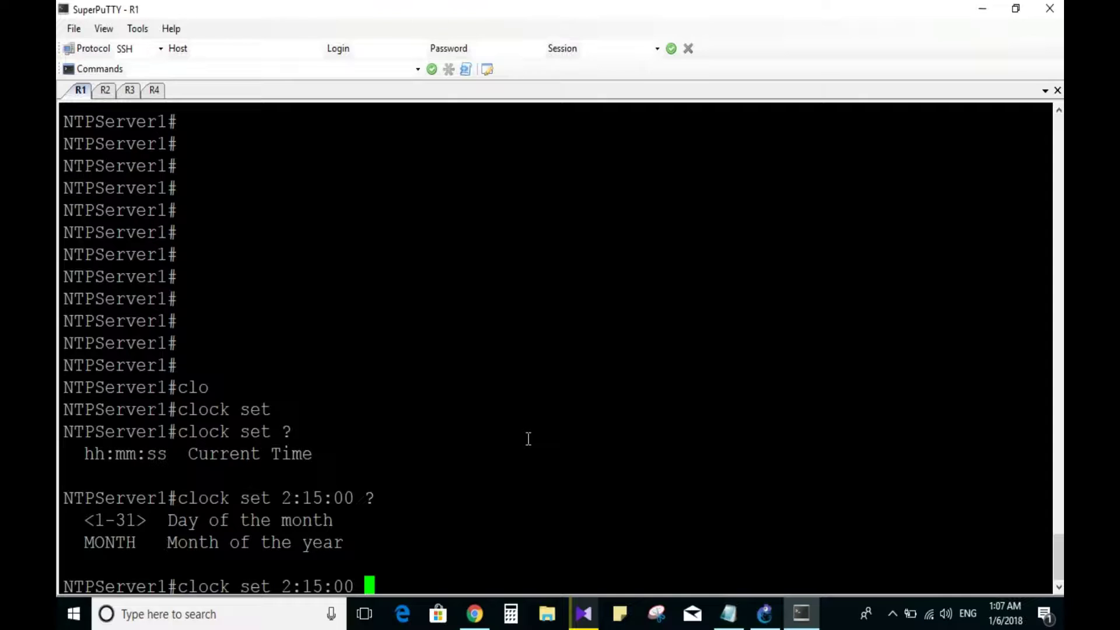
type("2 april")
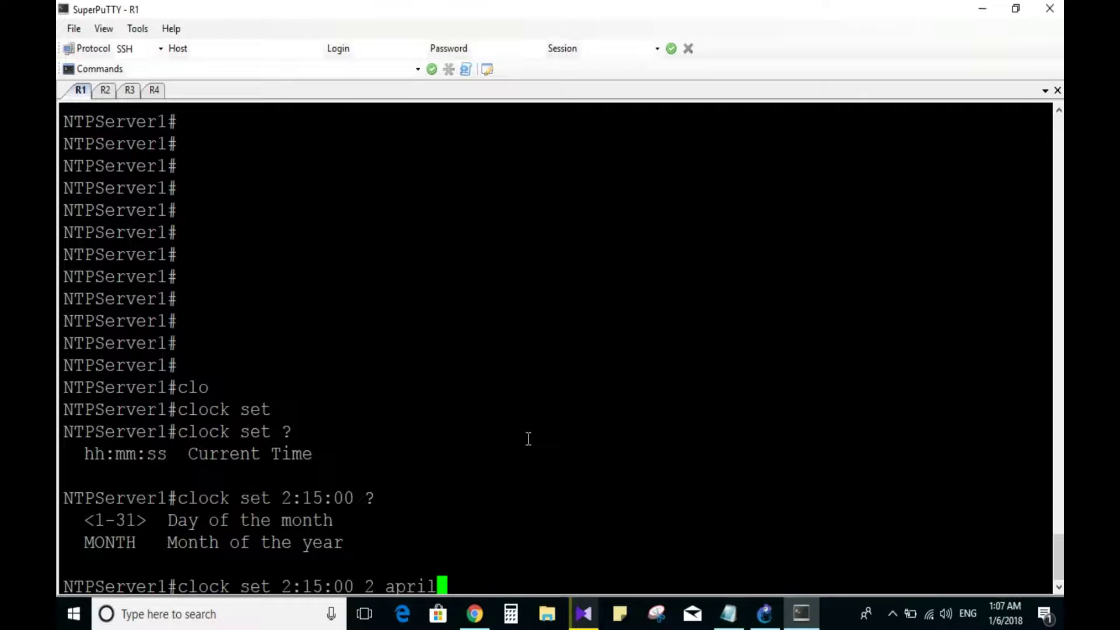
type(" 2018")
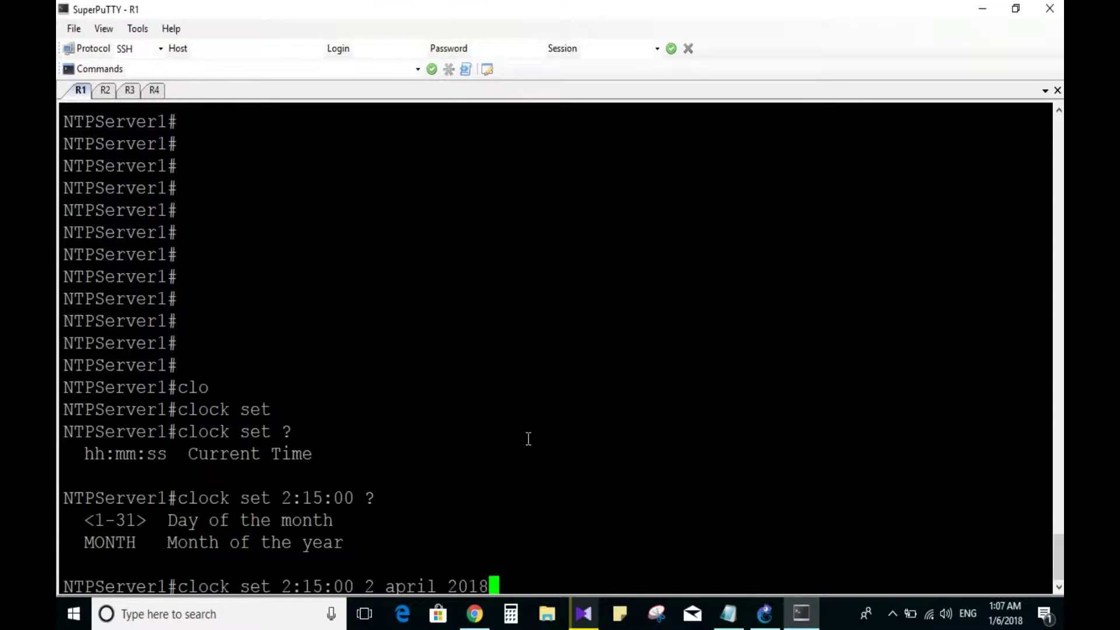
key("BackSpace")
key("BackSpace")
key("BackSpace")
key("BackSpace")
key("BackSpace")
key("BackSpace")
key("BackSpace")
key("BackSpace")
key("BackSpace")
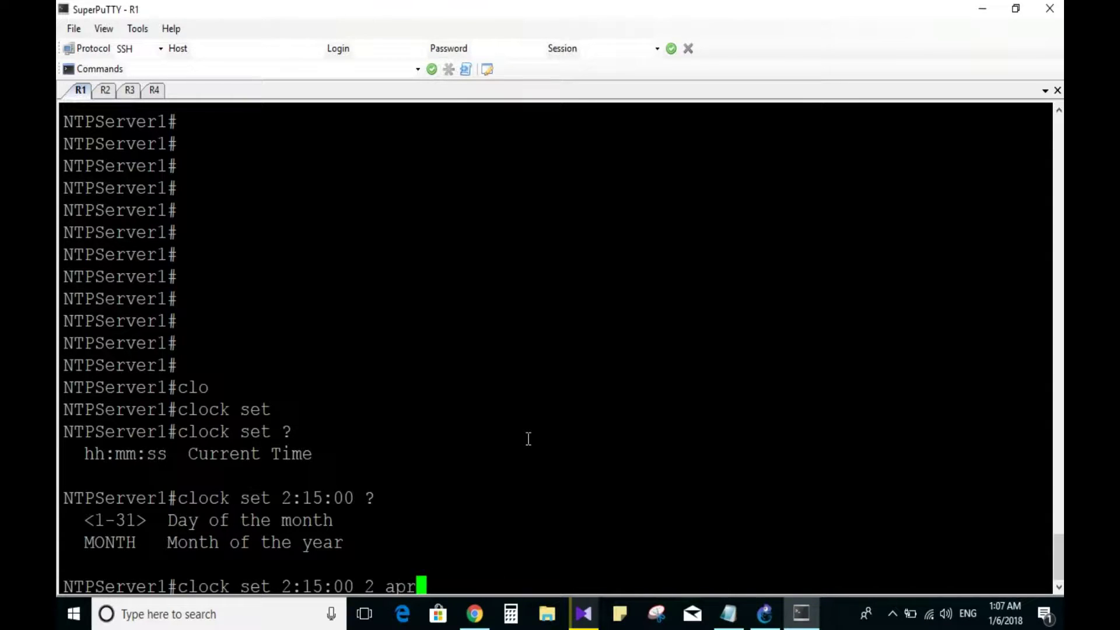
key("BackSpace")
type("jan 2018")
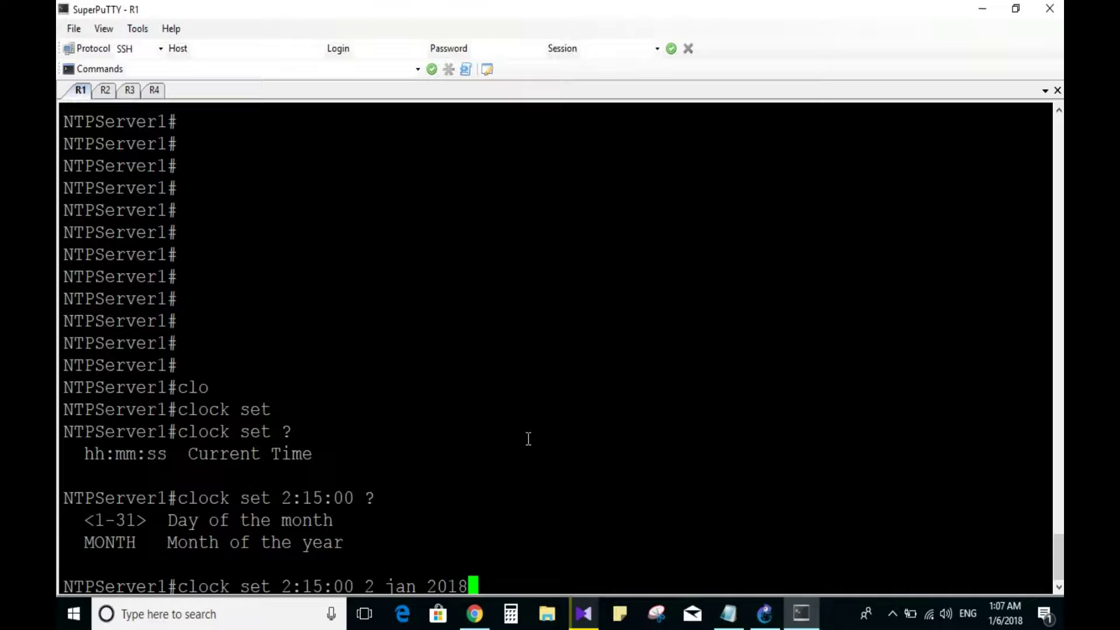
key("Return")
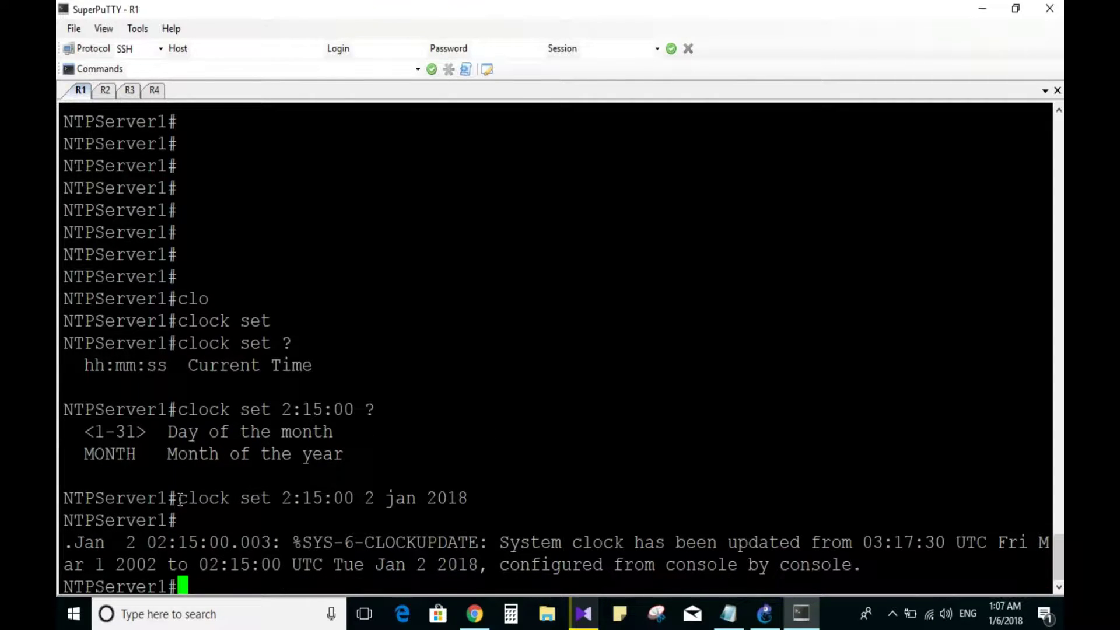
- Copy the clock set 2:15:00 2 jan 2018 command from NTPServer1 to NTPServer2, run it there and show the clock
left_click_drag(178, 499, 486, 504)
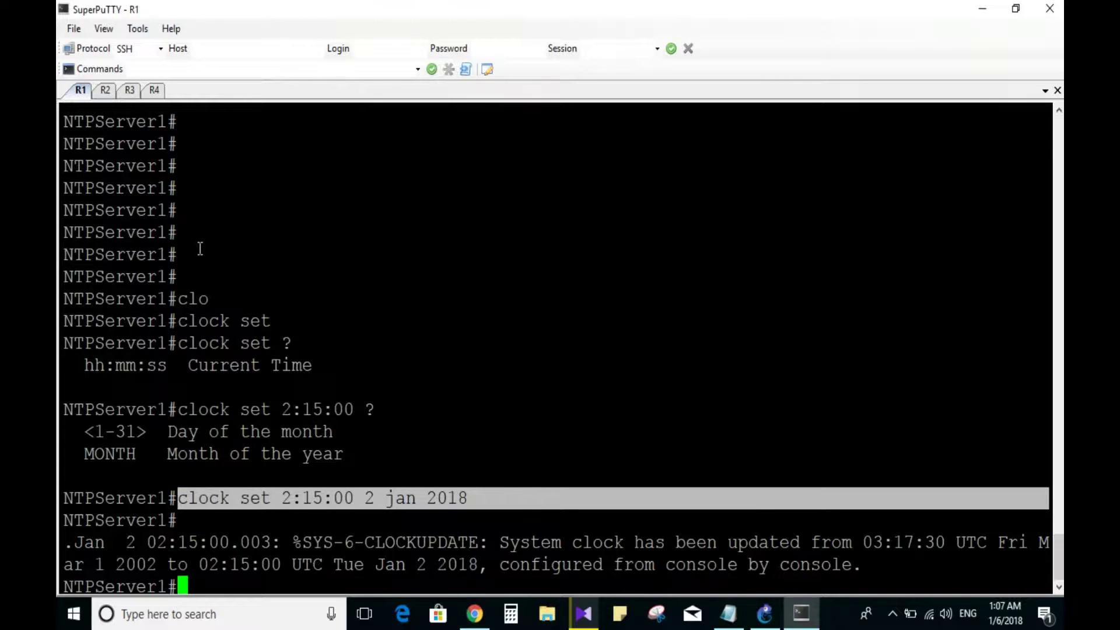
left_click(105, 90)
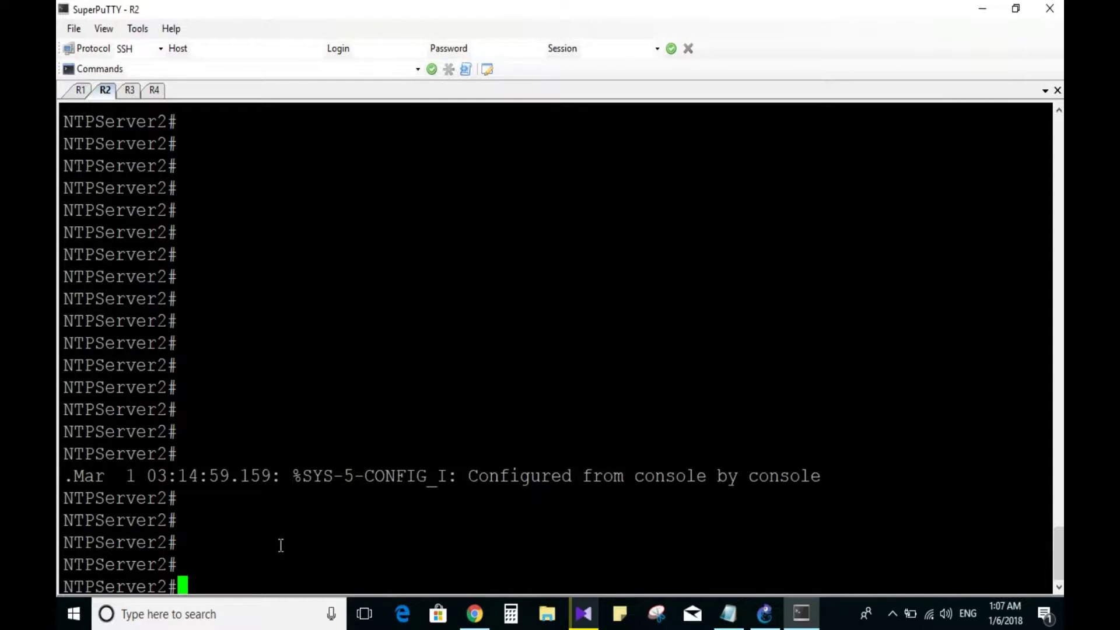
right_click(281, 546)
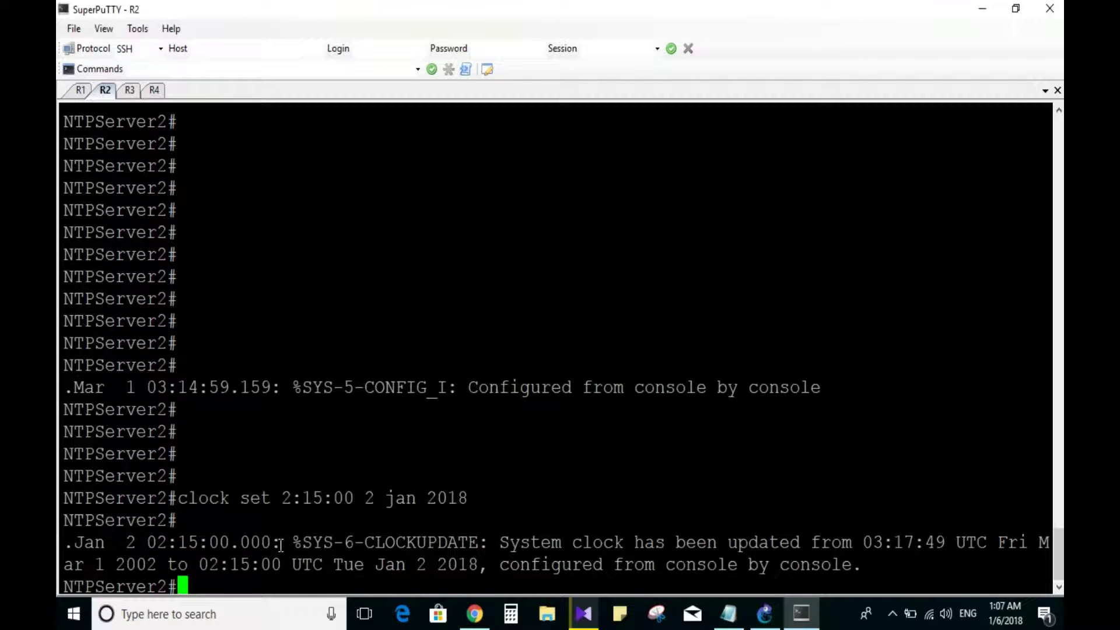
type("sh clo")
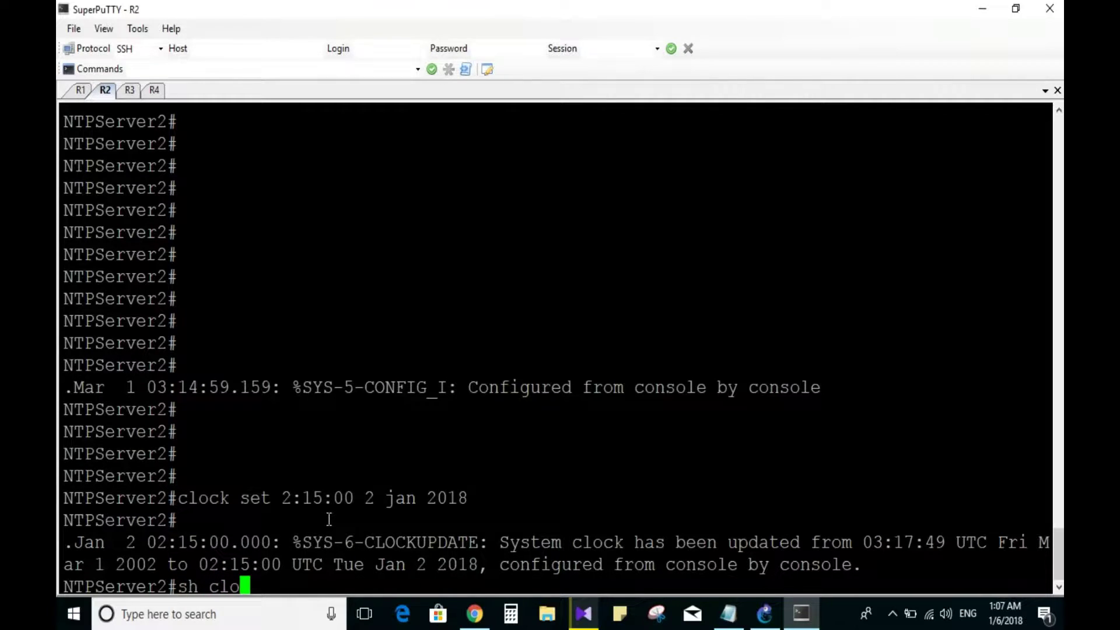
key("Tab")
key("Return")
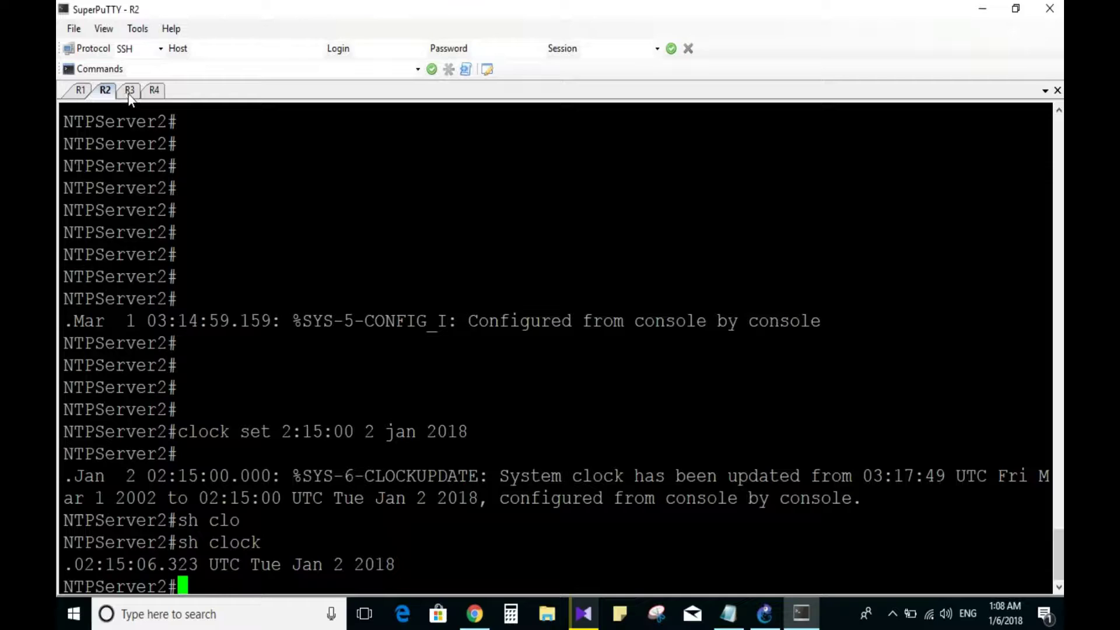
- Review the scenario notes and the GNS3 topology, and enter global configuration mode on NTPServer1 in SuperPuTTY
left_click(719, 619)
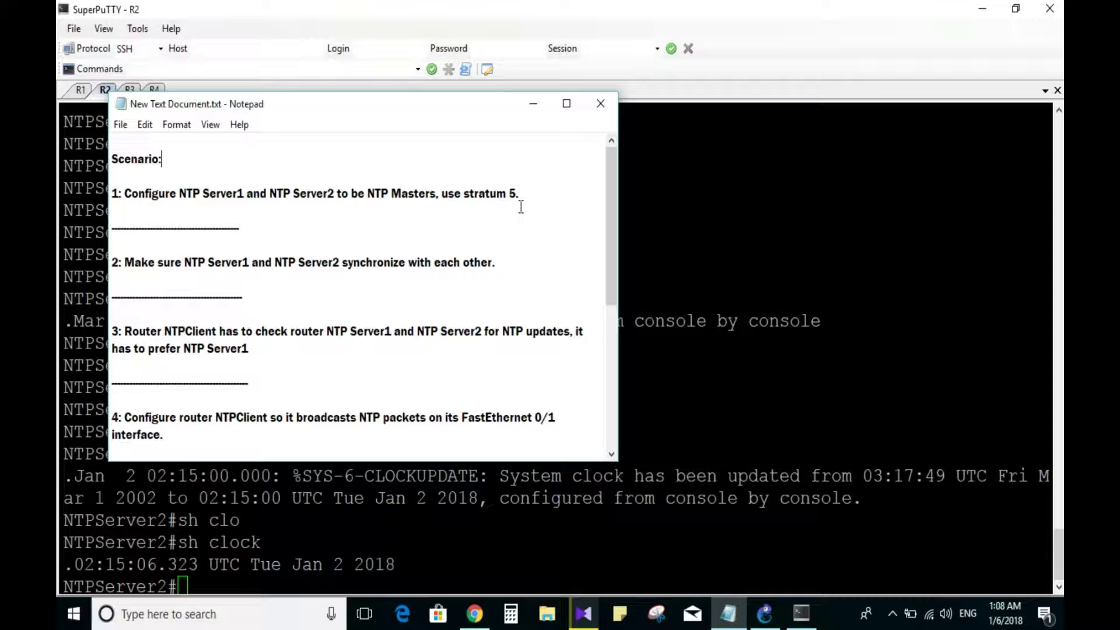
left_click(764, 612)
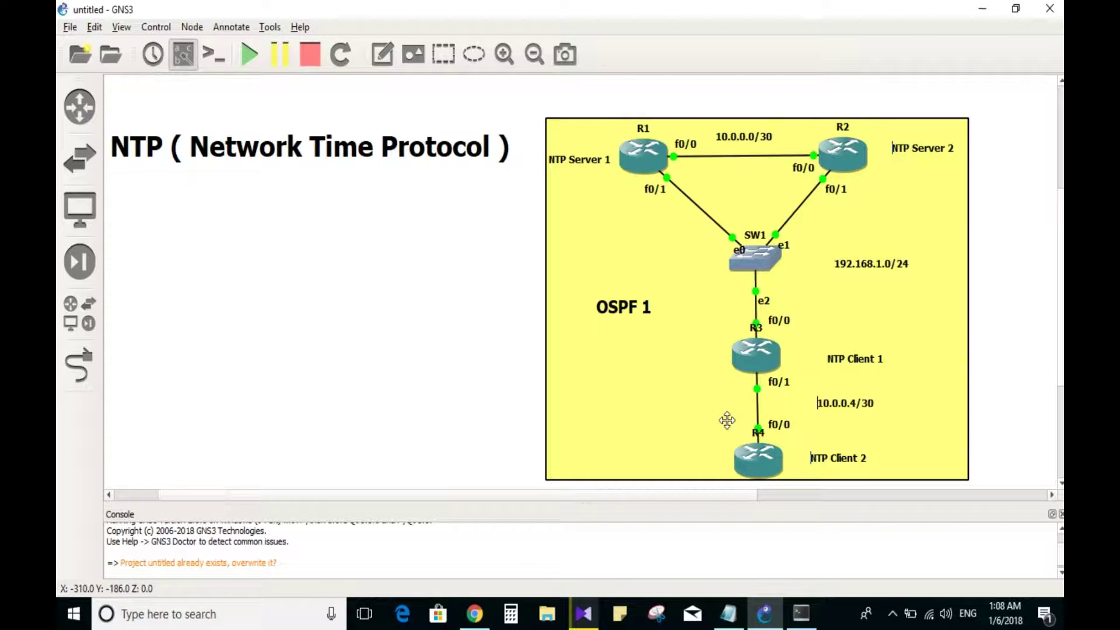
left_click(801, 613)
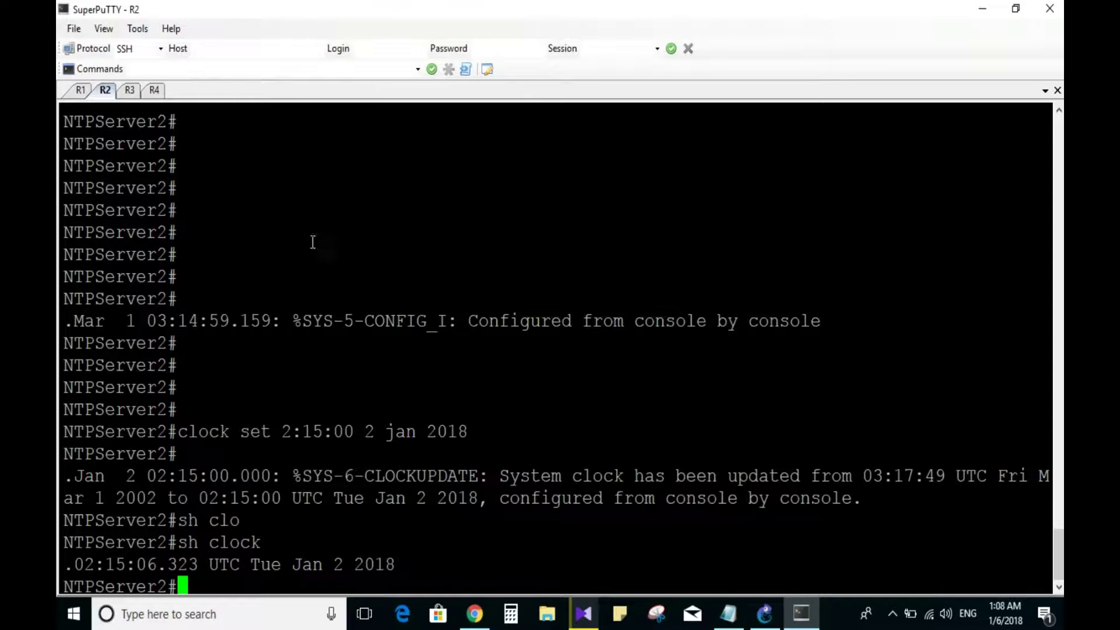
left_click(81, 93)
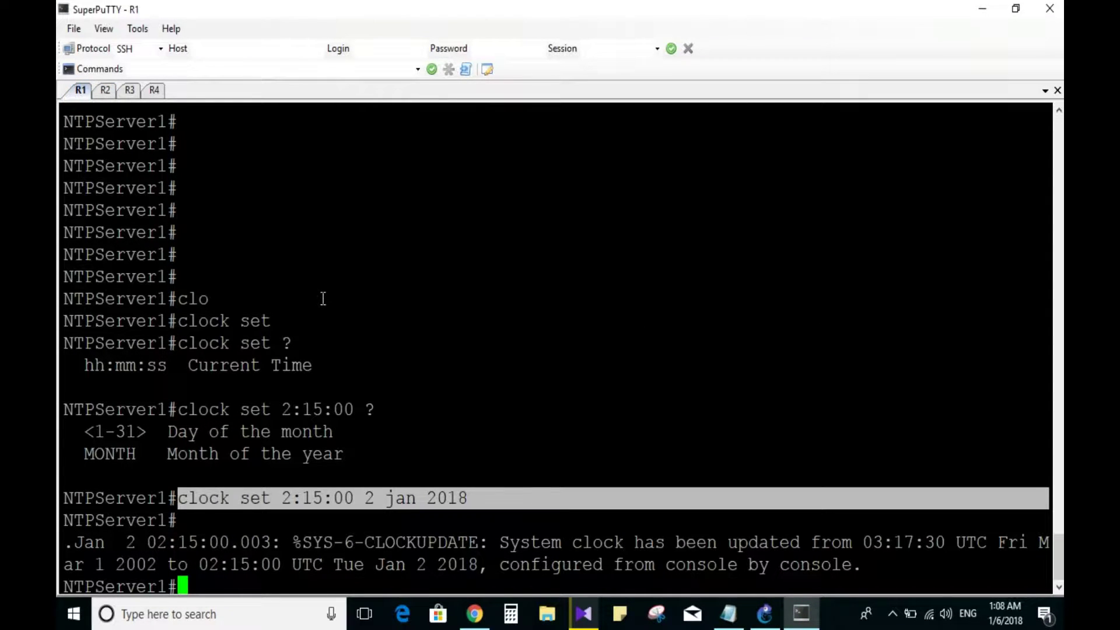
key("Return")
key("Return")
key("Return")
type("conf")
key("Return")
key("Return")
key("Return")
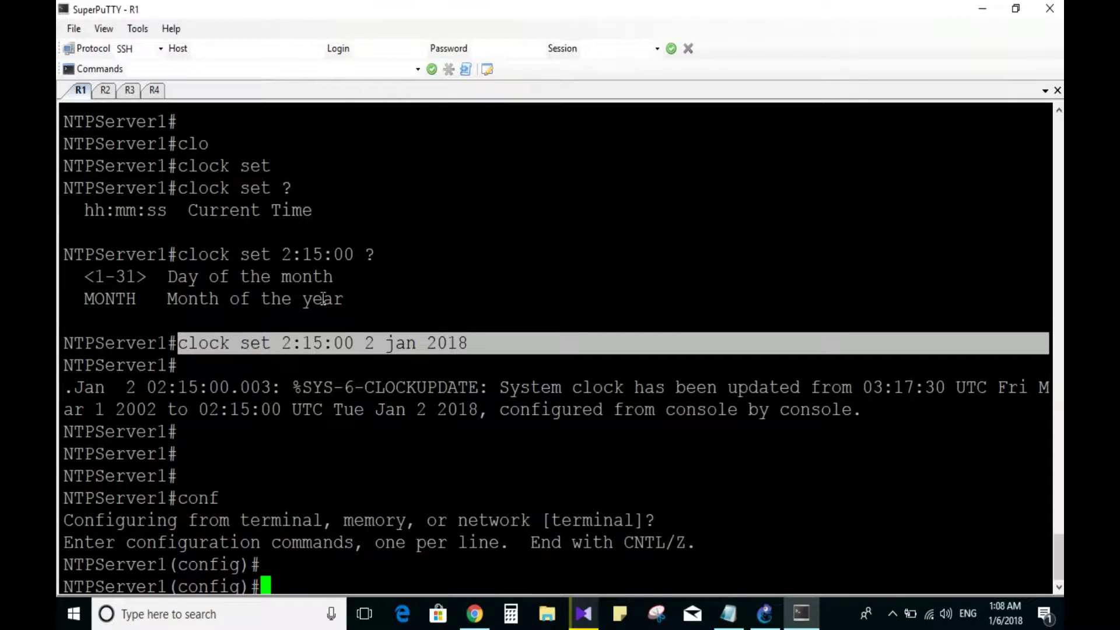
- Configure NTPServer1 as an NTP master with stratum 5
type("ntp")
key("Tab")
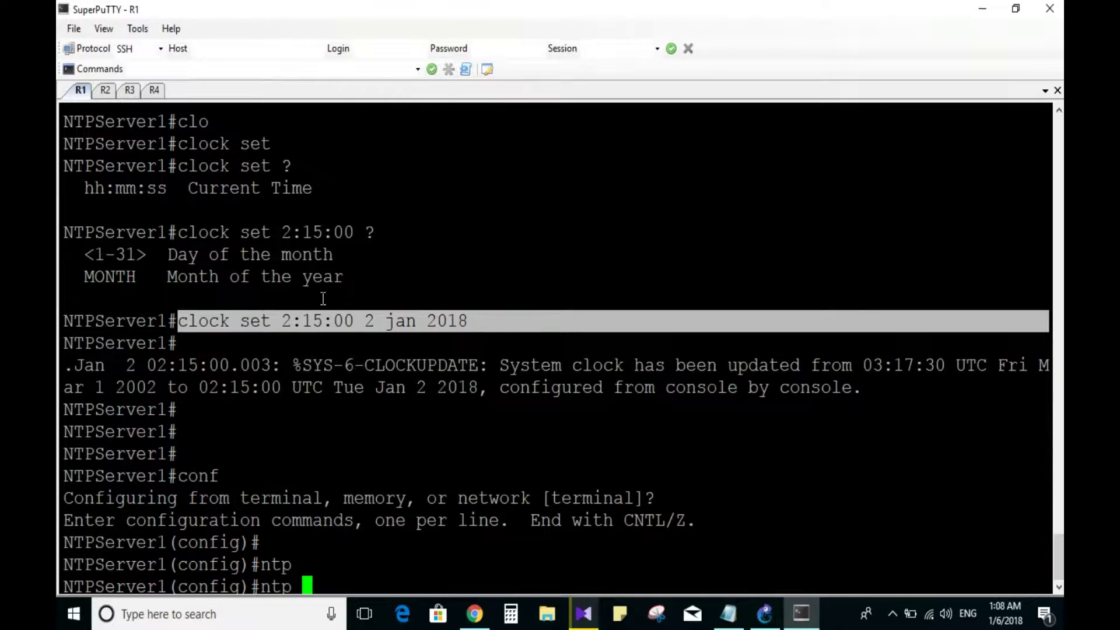
type("ma")
key("Tab")
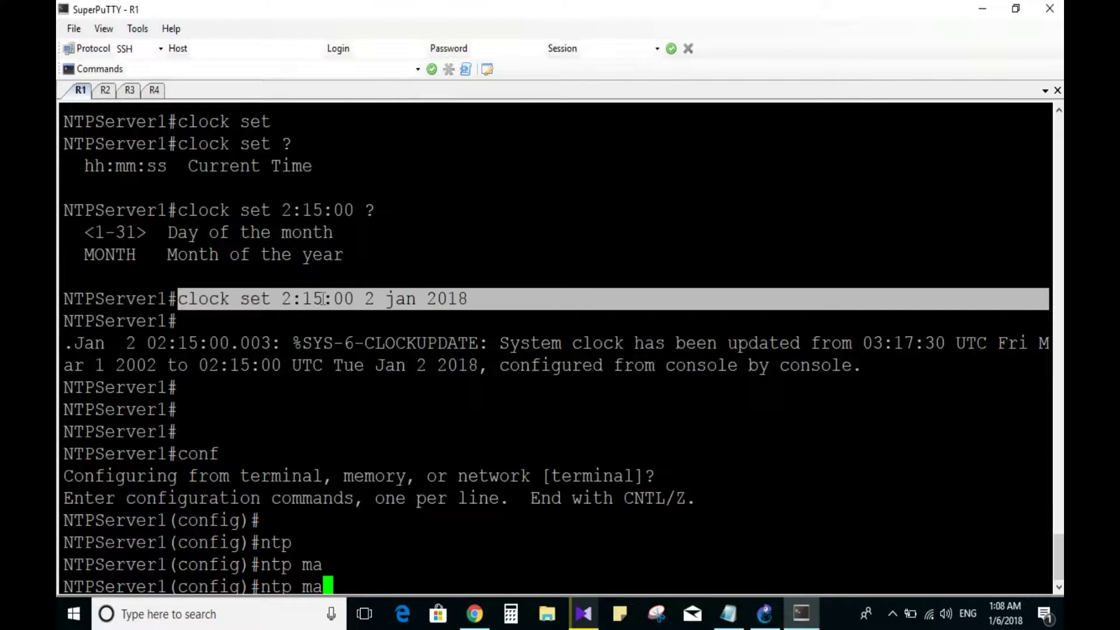
type("s")
key("Tab")
key("Tab")
type("5")
key("Tab")
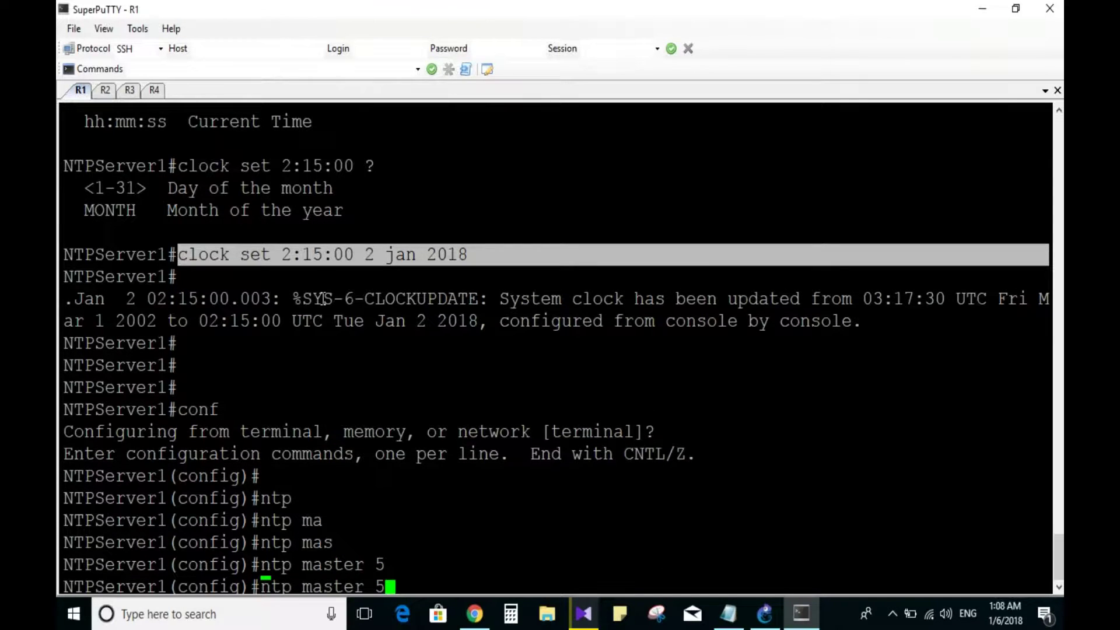
key("ctrl+u")
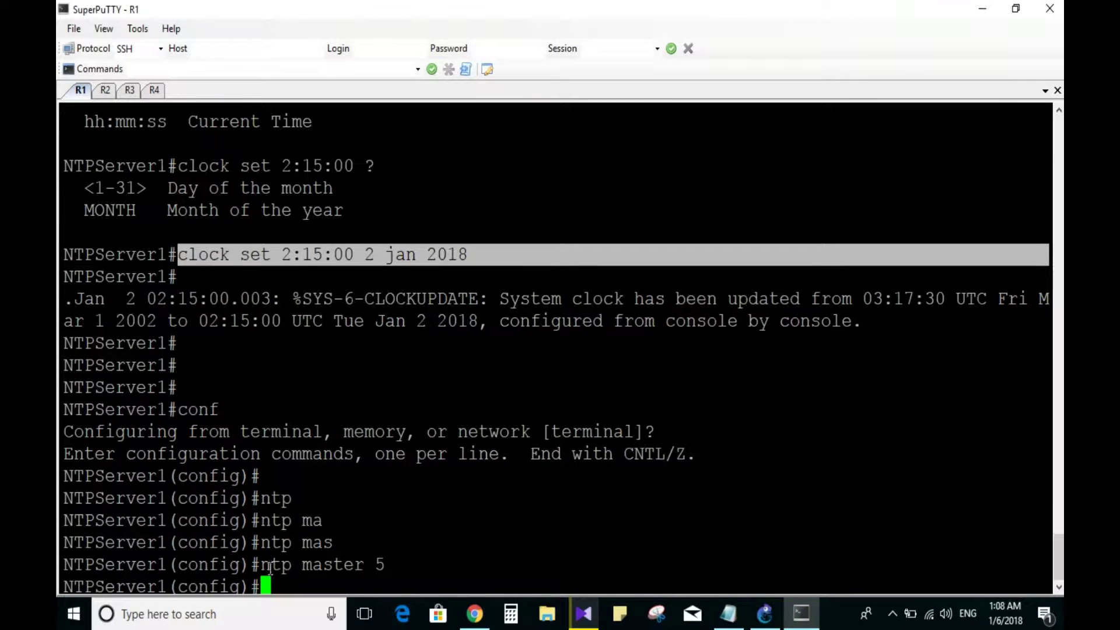
- Copy the ntp master 5 command from NTPServer1 and apply it in global configuration mode on NTPServer2
left_click_drag(267, 564, 397, 566)
key("ctrl+c")
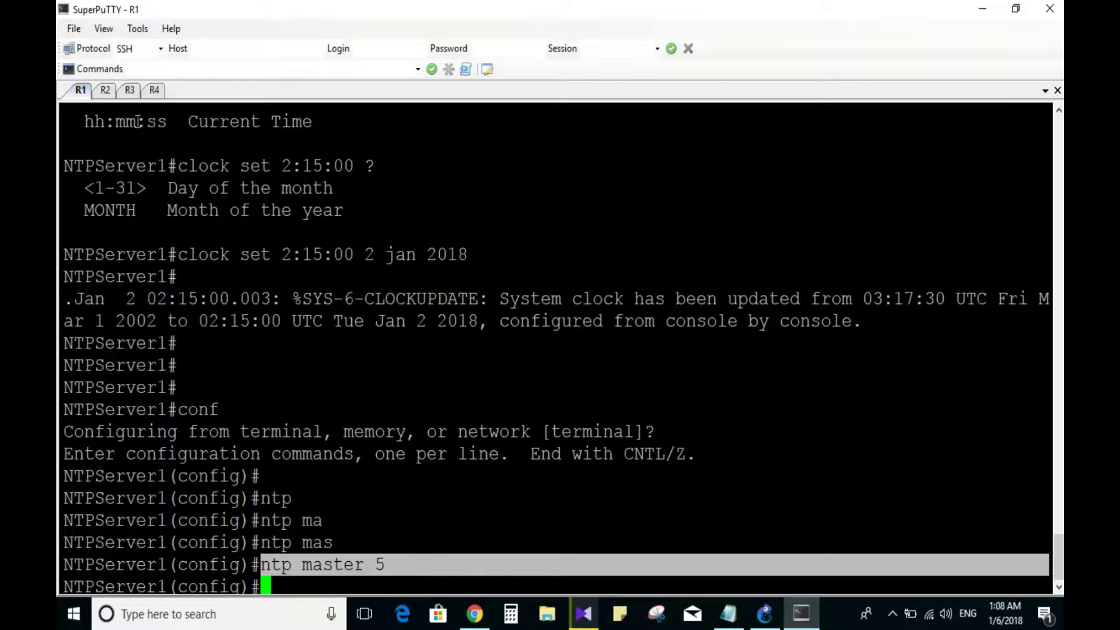
left_click(105, 92)
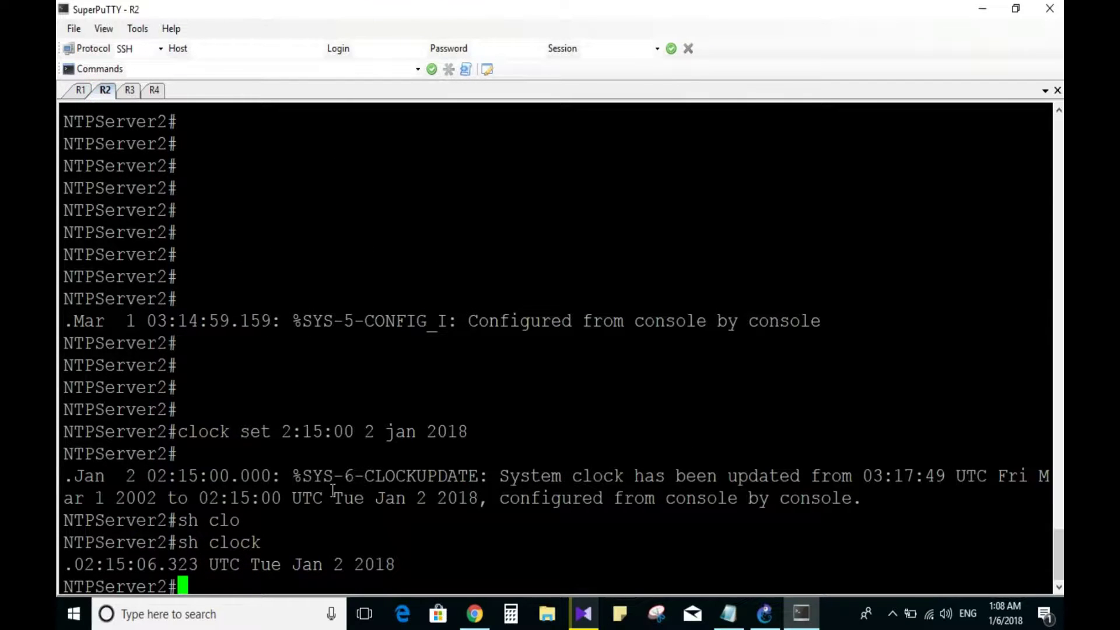
type("conf")
key("Return")
key("Return")
key("Return")
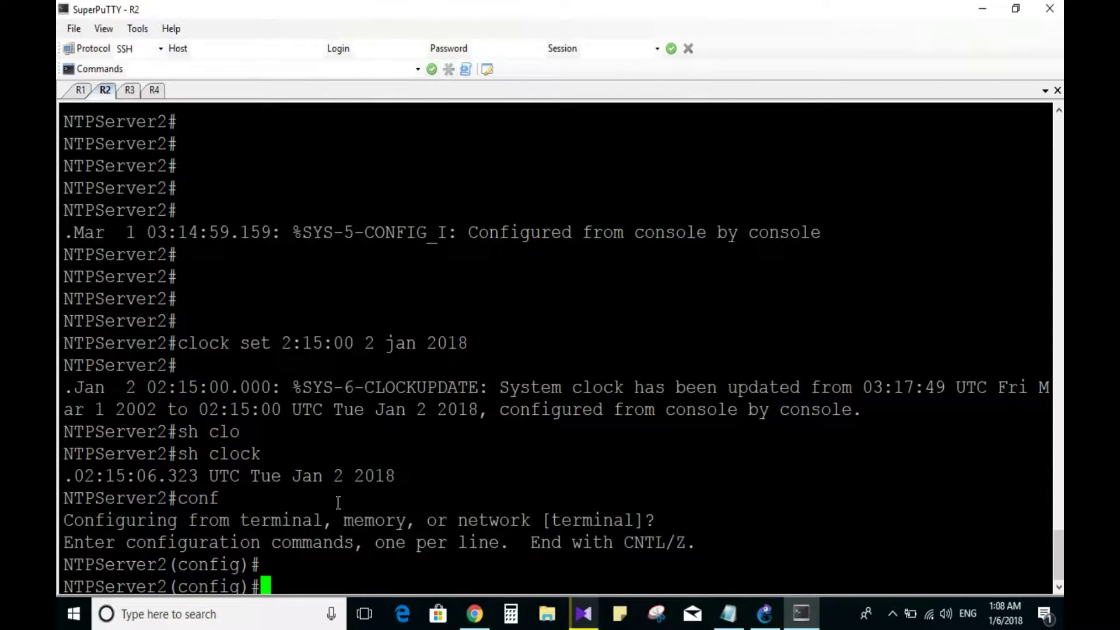
right_click(350, 563)
key("Return")
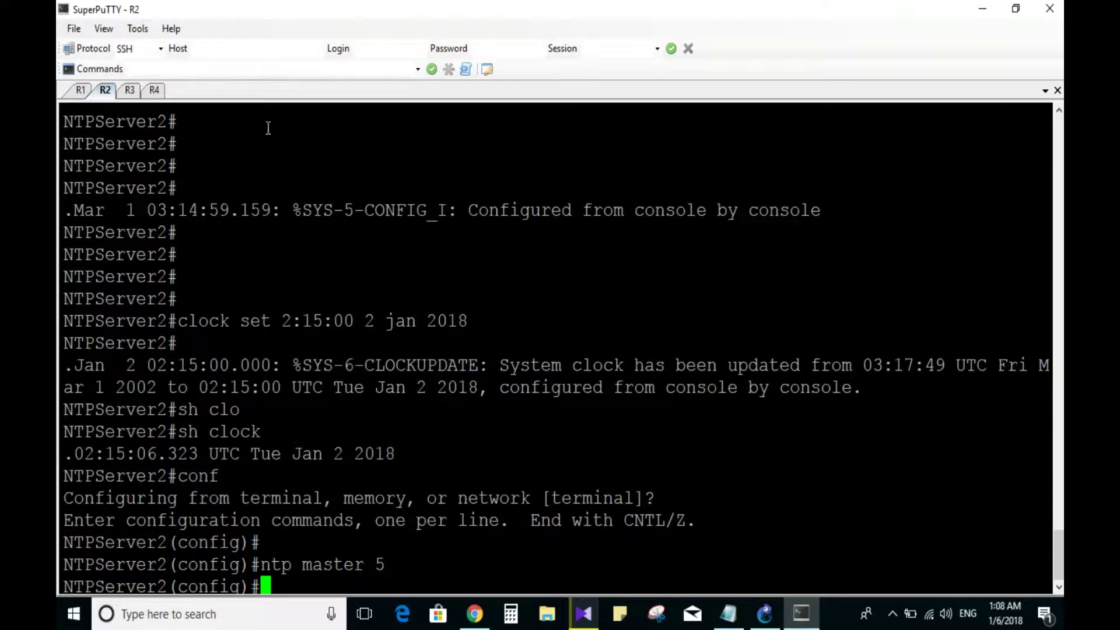
- Configure NTPServer2 to peer over NTP with NTPServer1 at 10.0.0.1, consulting the scenario notes and GNS3 topology for the address
left_click(728, 613)
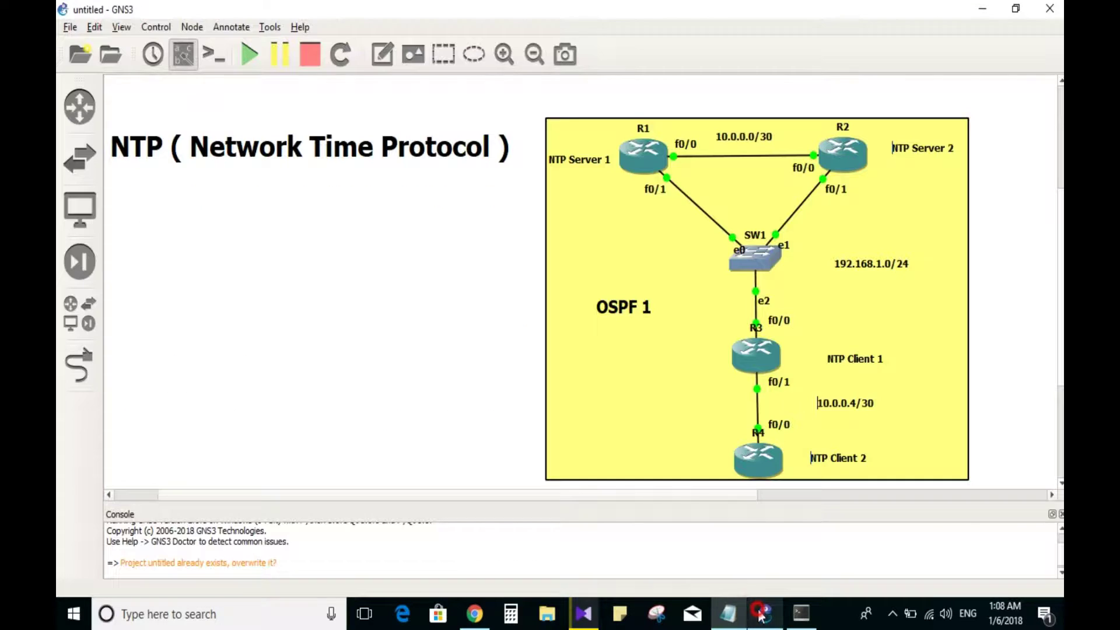
left_click(764, 613)
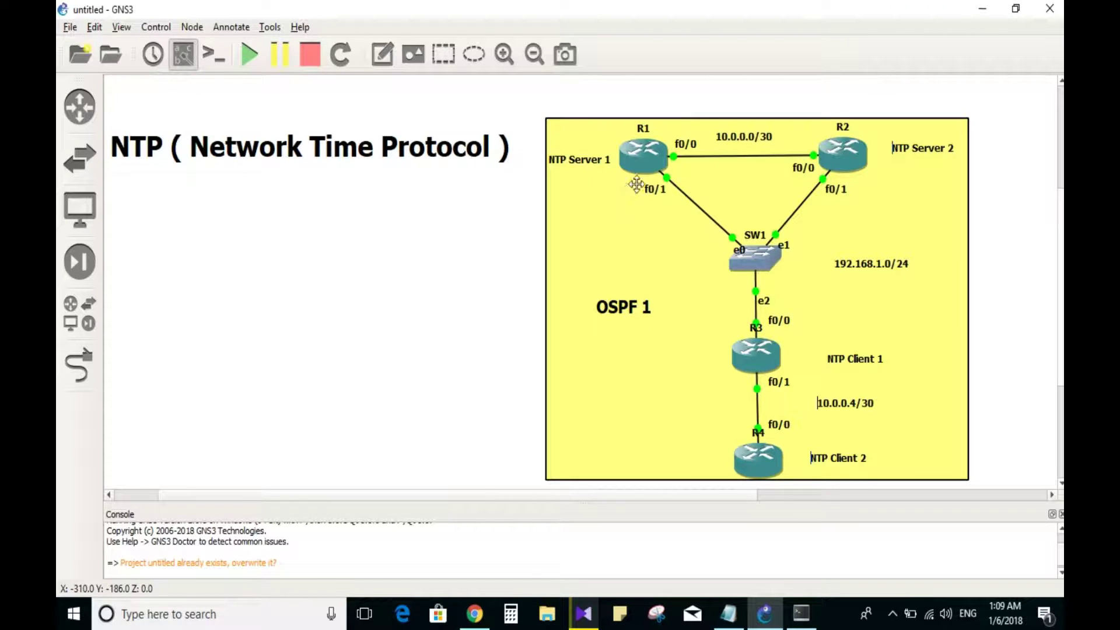
left_click(808, 622)
type("ntp")
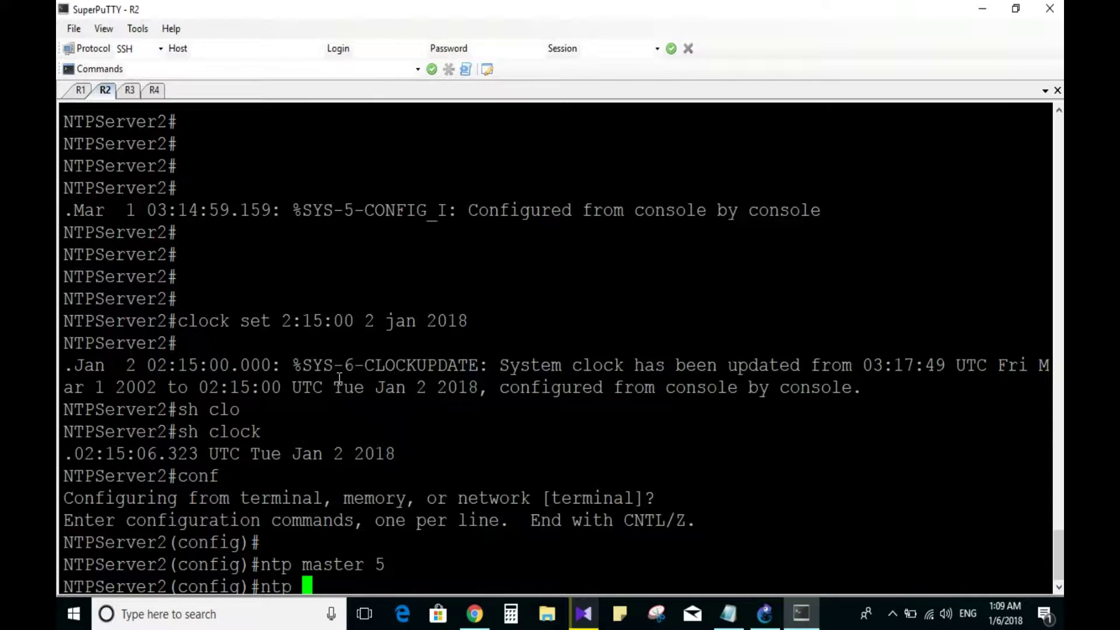
type(" pee")
key("Tab")
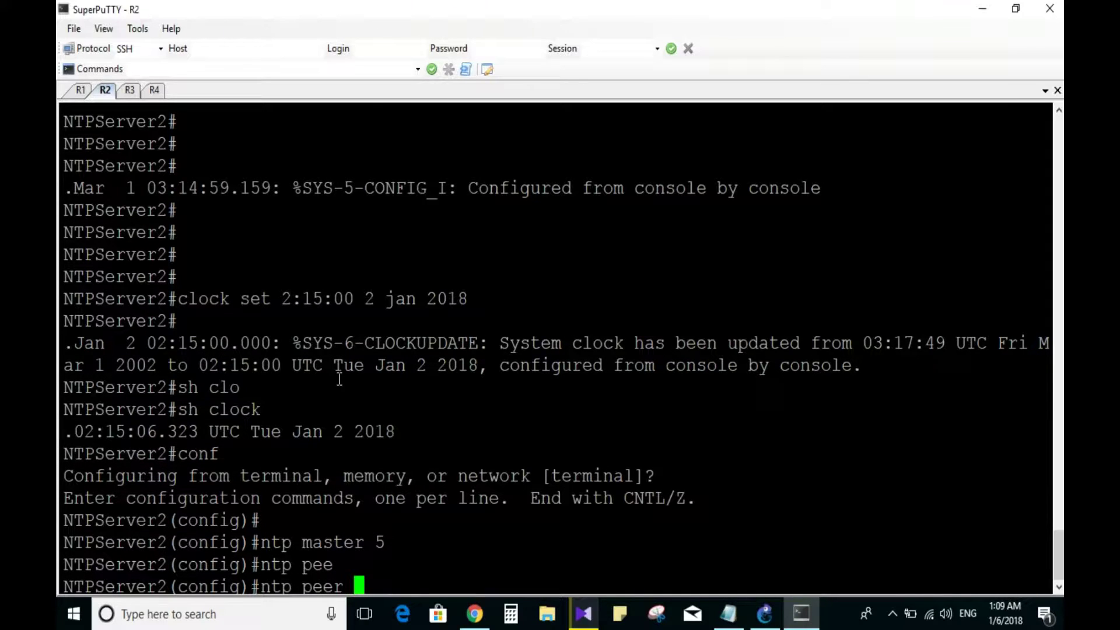
left_click(765, 614)
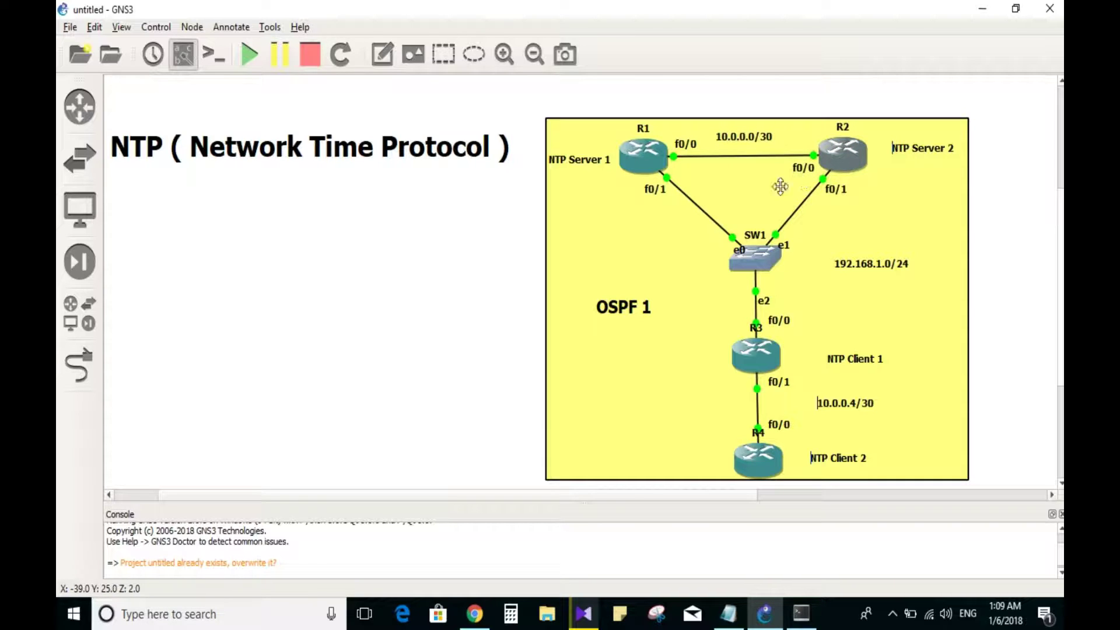
left_click(800, 614)
type("10.0..2")
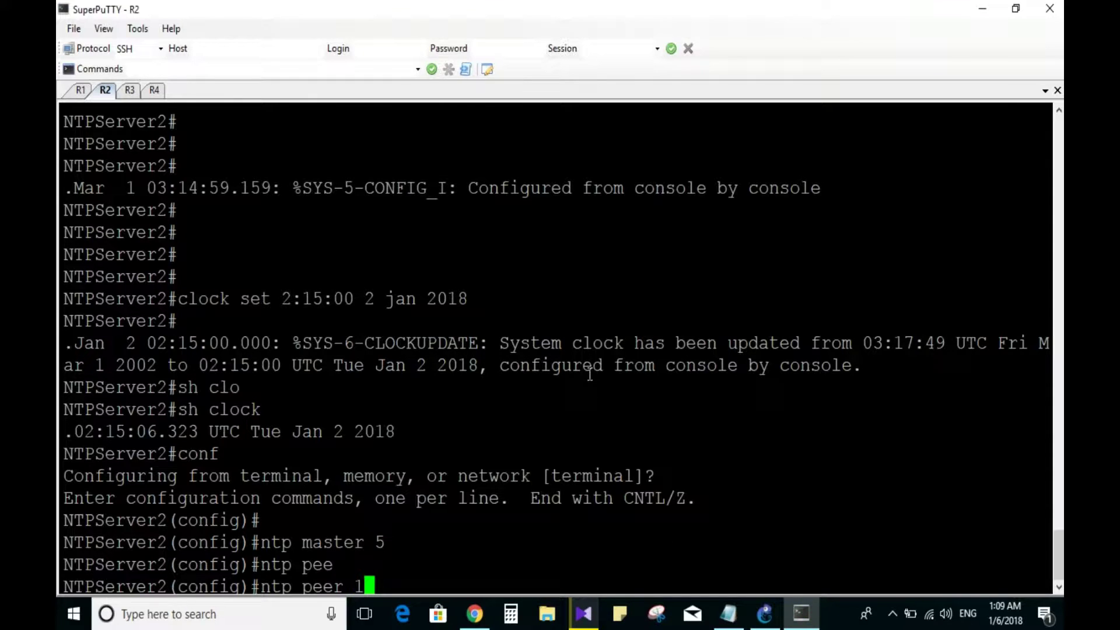
key("BackSpace")
key("BackSpace")
type("0.2")
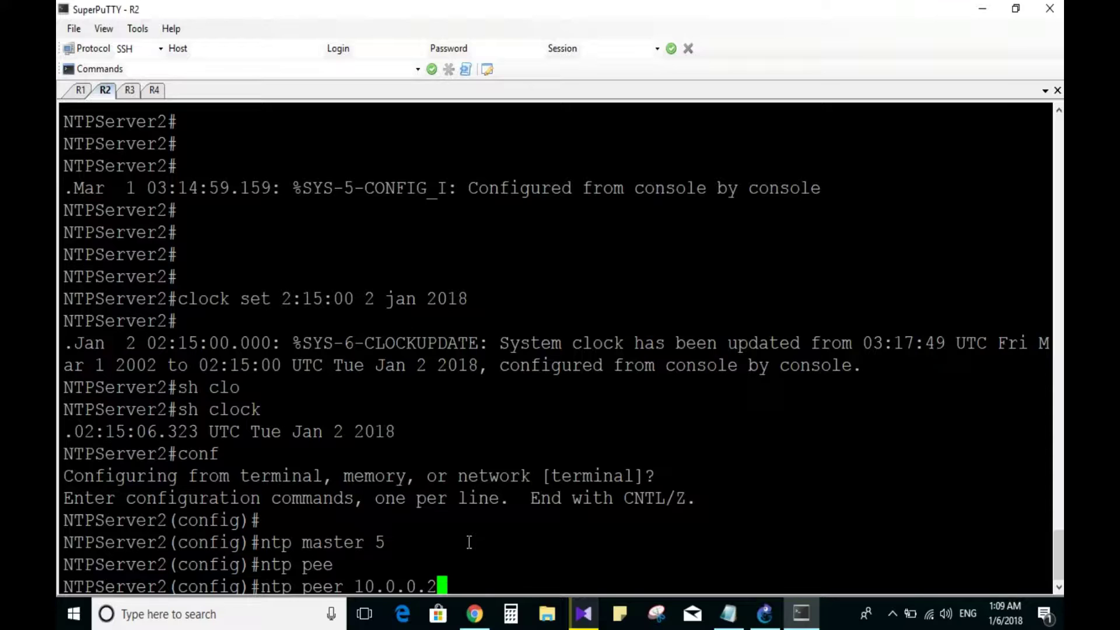
key("BackSpace")
left_click(764, 614)
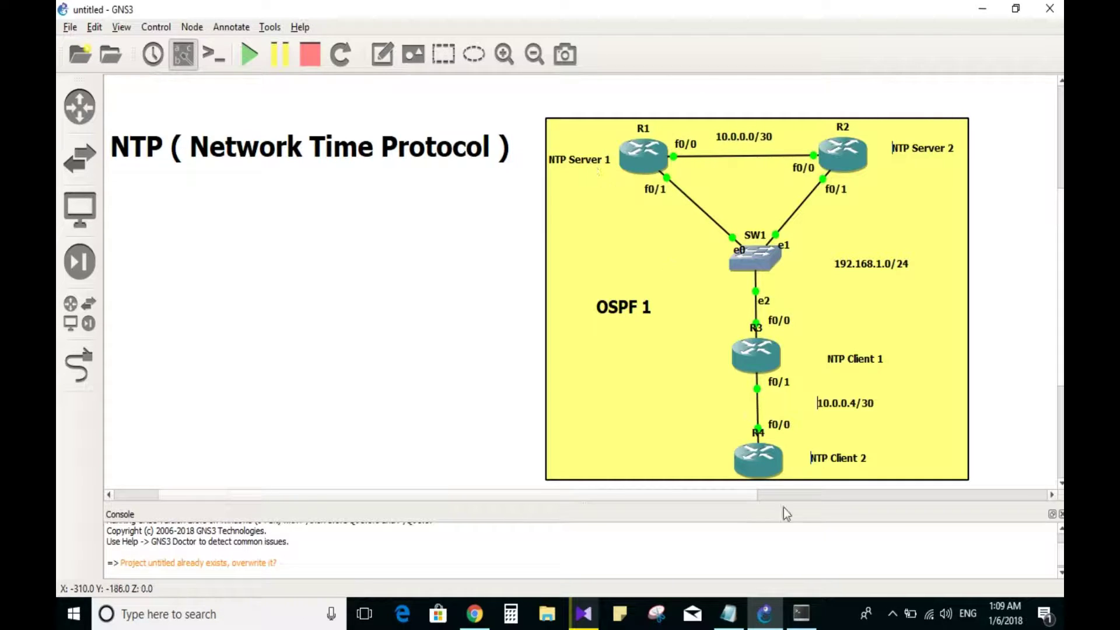
left_click(800, 613)
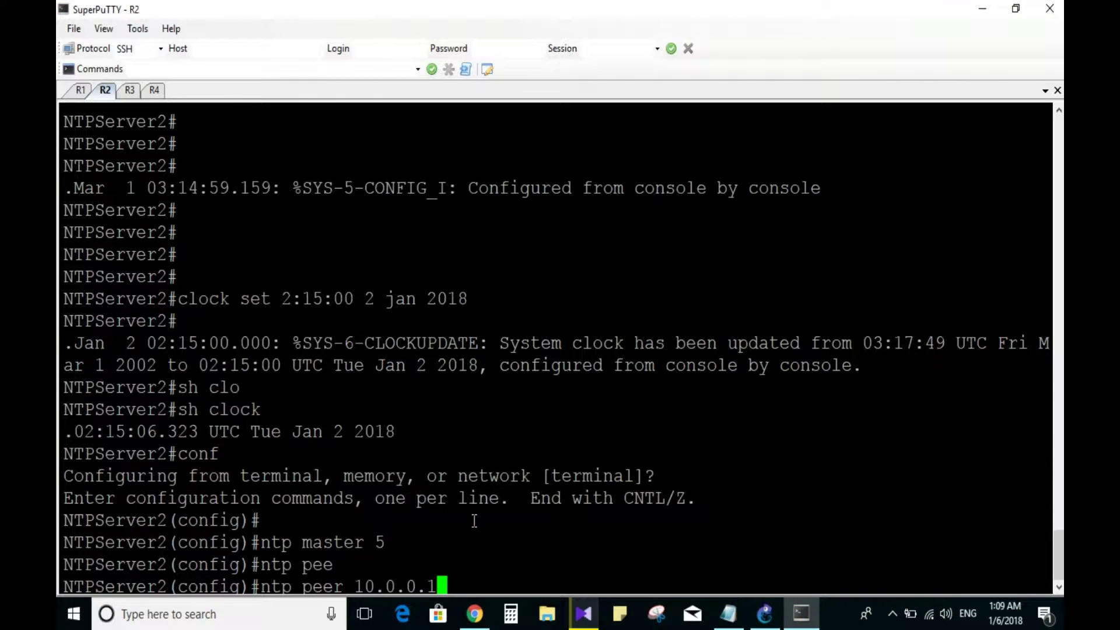
key("Return")
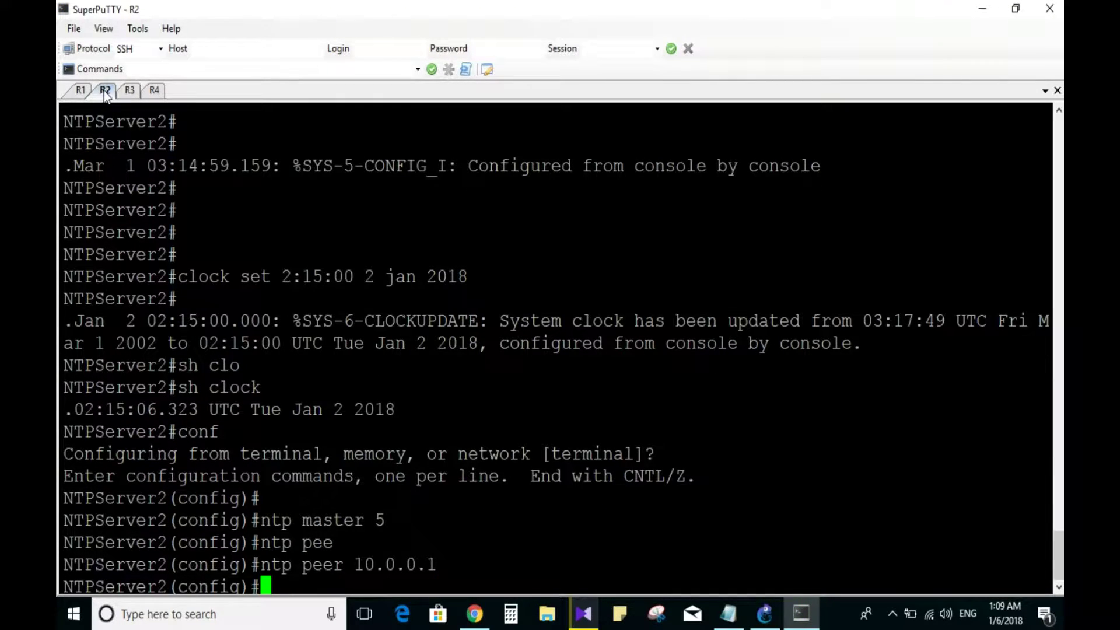
- Configure NTPServer1 to peer over NTP with NTPServer2 at 10.0.0.2, and check the matching peer configuration on NTPServer2
left_click(82, 90)
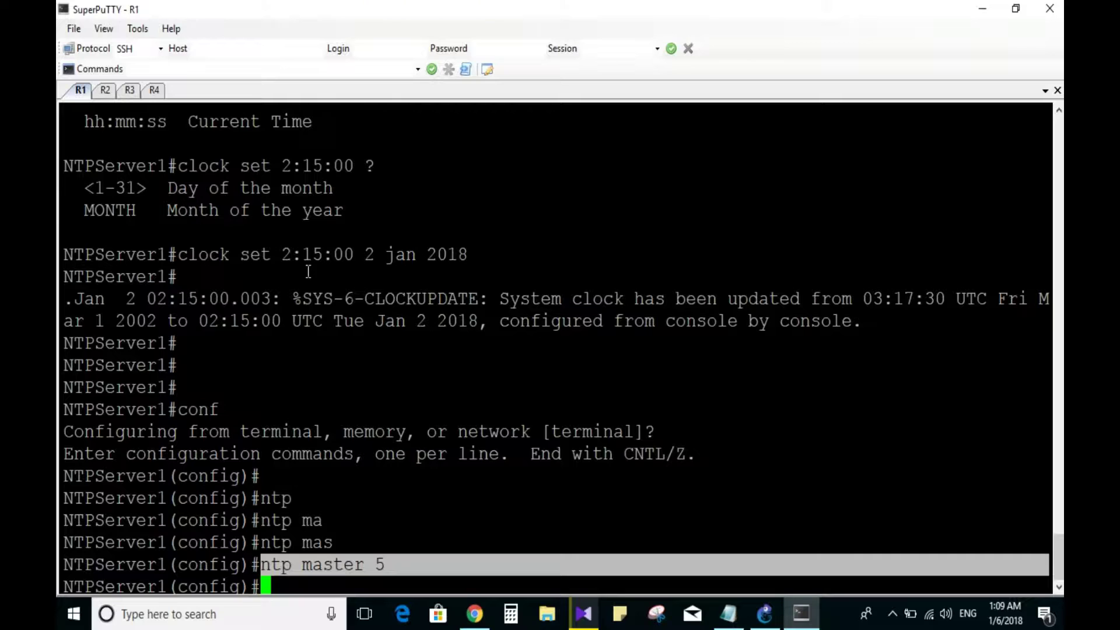
type("ntp pee")
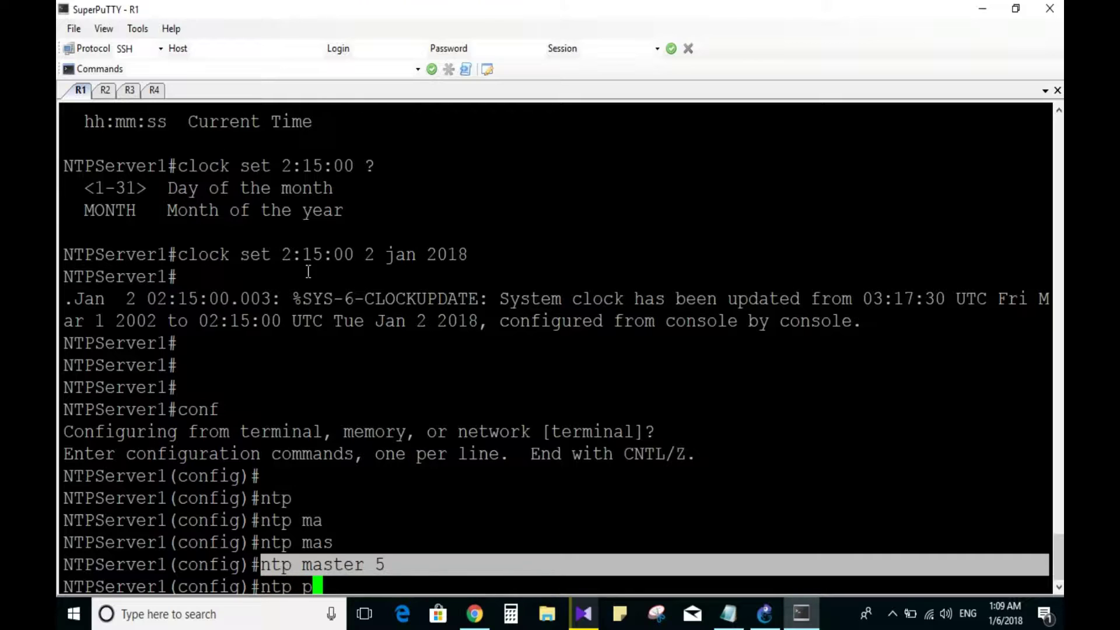
key("Tab")
type("10.0")
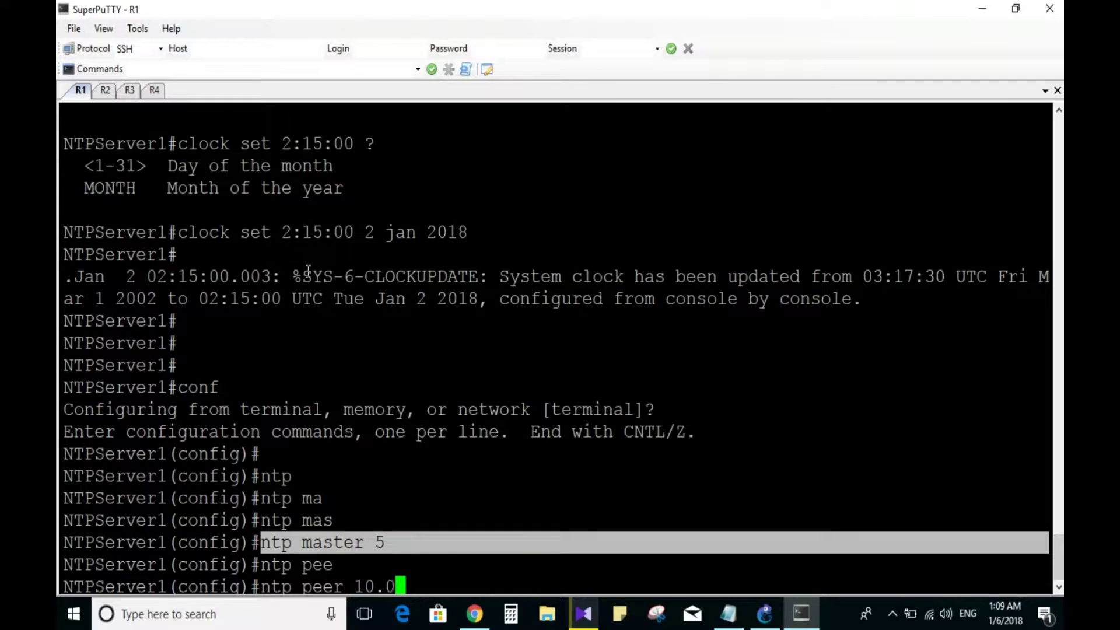
type(".0.2")
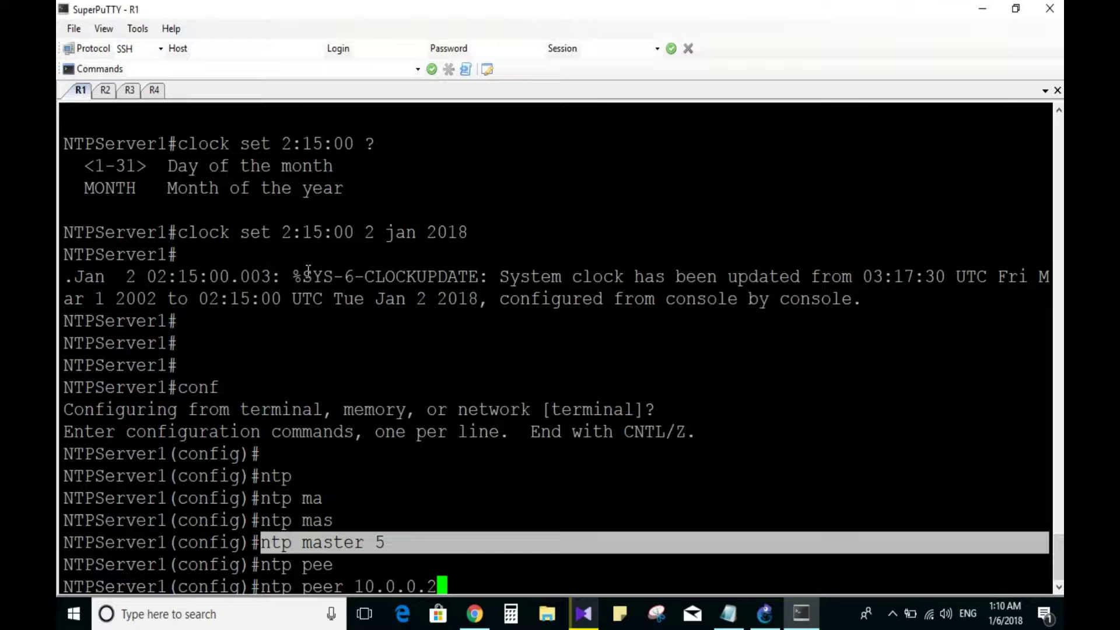
key("Return")
key("Up")
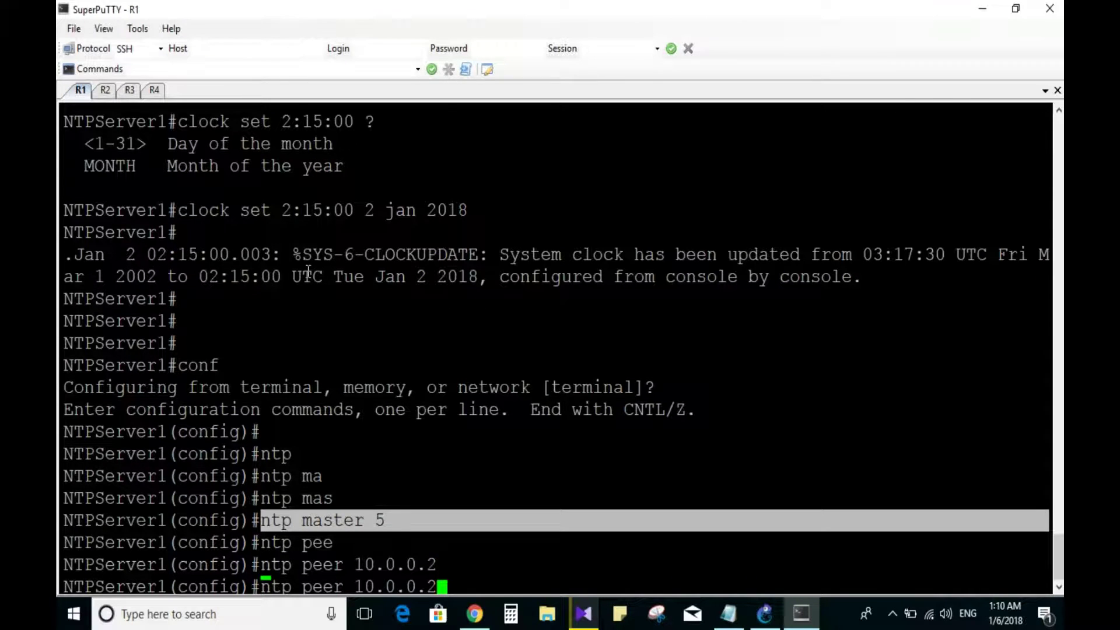
key("Down")
left_click(105, 91)
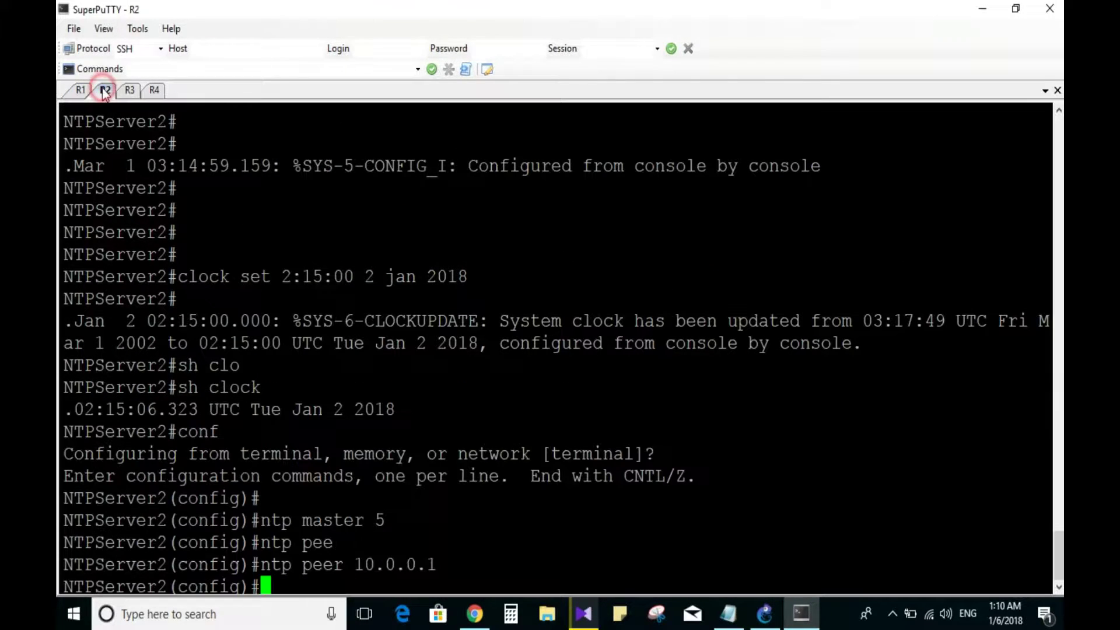
left_click(80, 90)
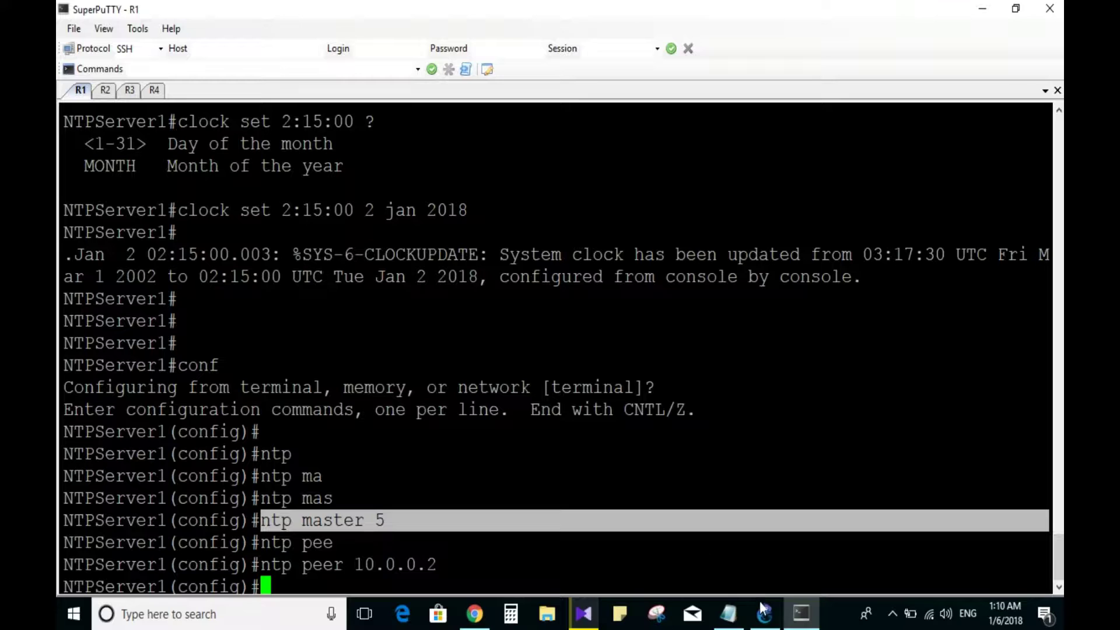
- Change the router name in item 3 of the Notepad scenario notes to NTPClient 1, and examine the GNS3 topology
left_click(726, 618)
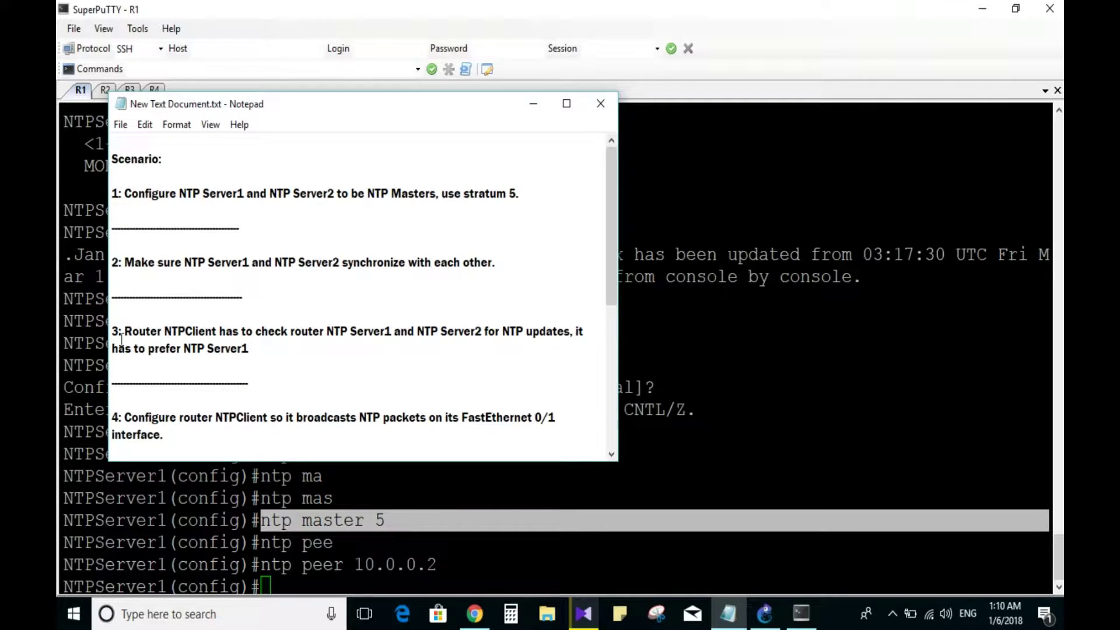
left_click(218, 336)
type("1")
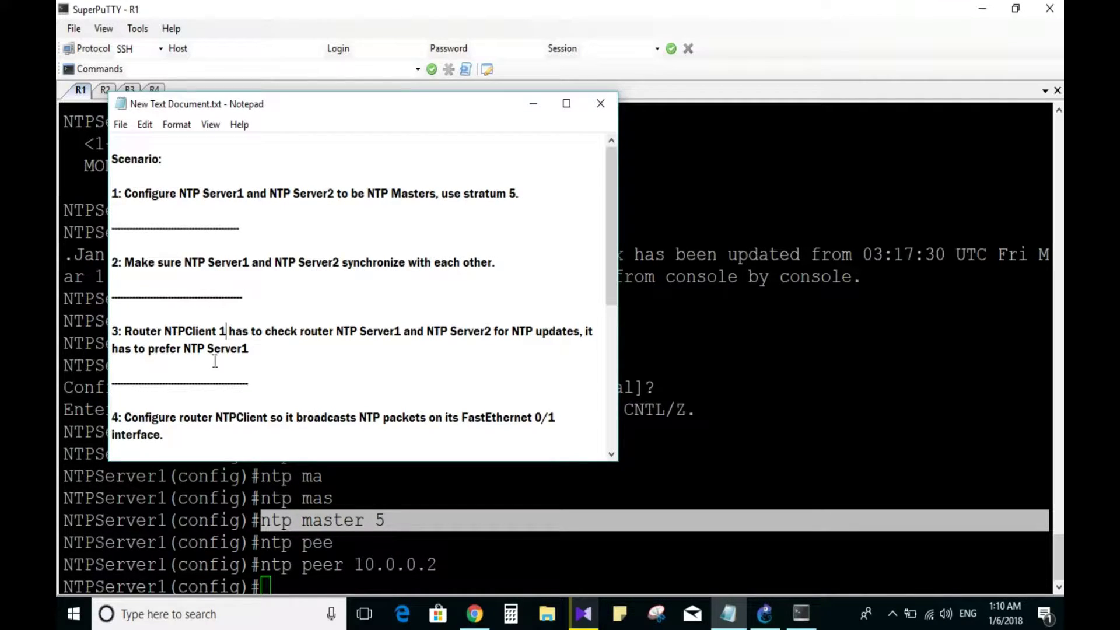
left_click(532, 105)
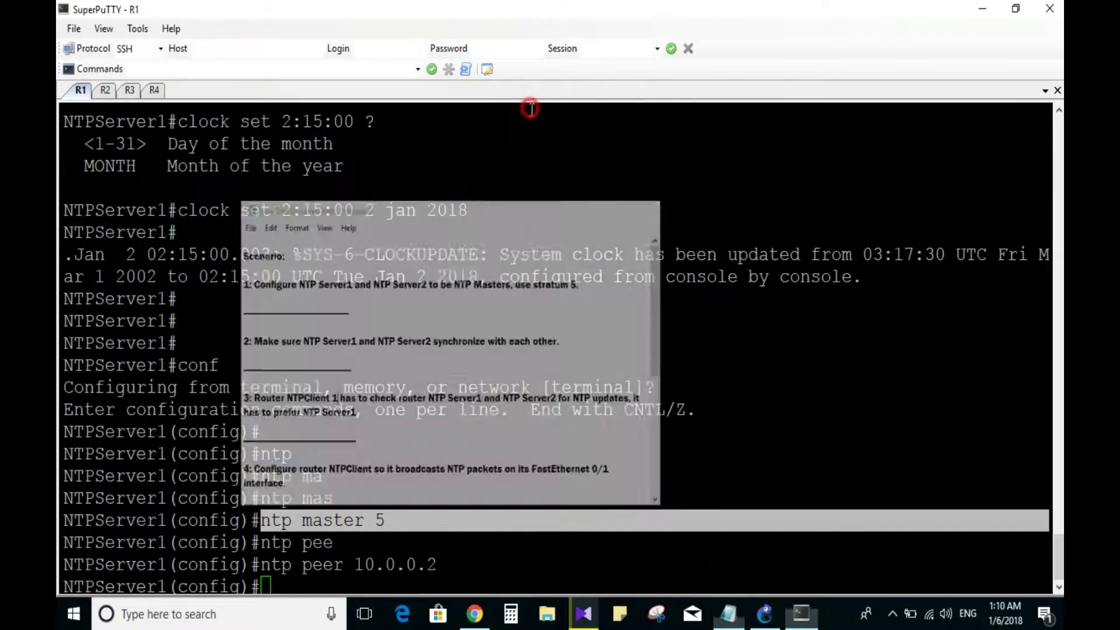
left_click(766, 614)
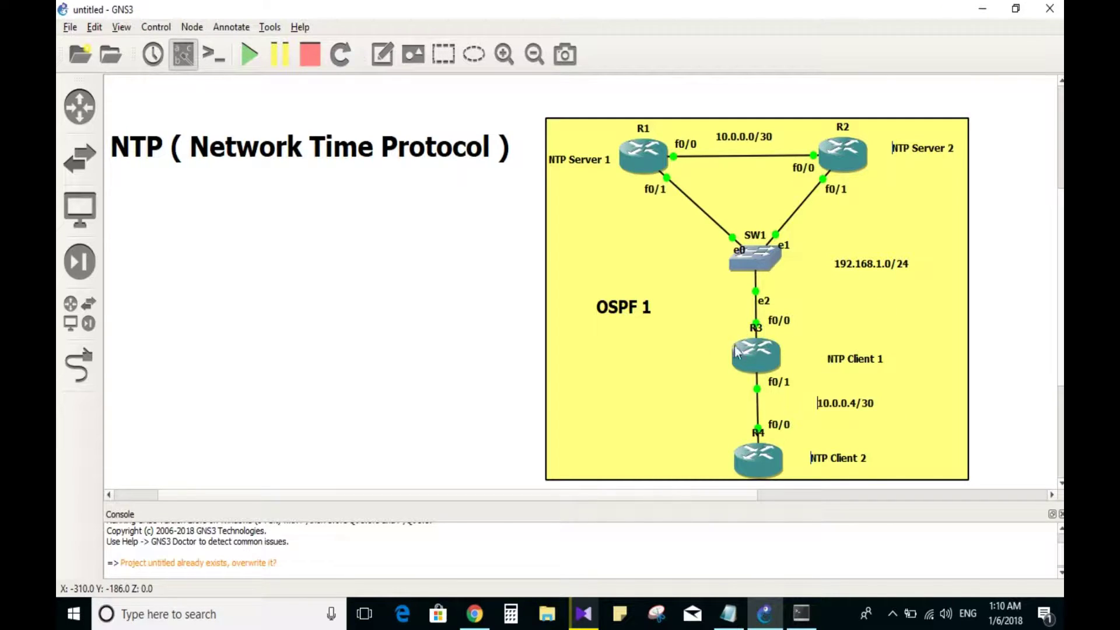
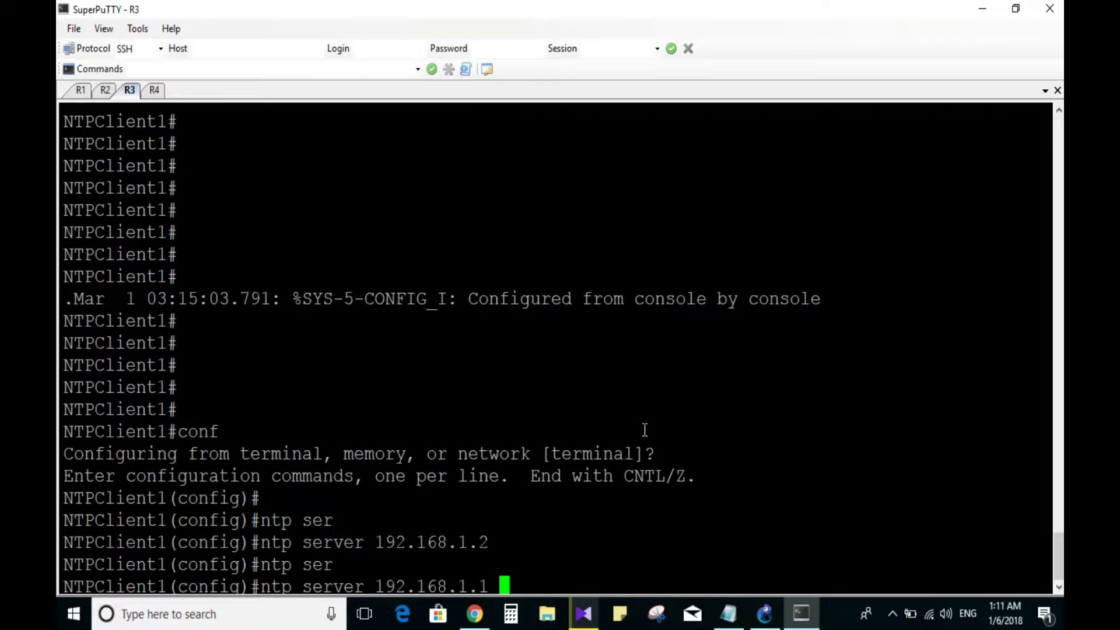
- Complete the NTP server entry for 192.168.1.1 on NTPClient1 with the prefer option and apply it
type("per")
key("Tab")
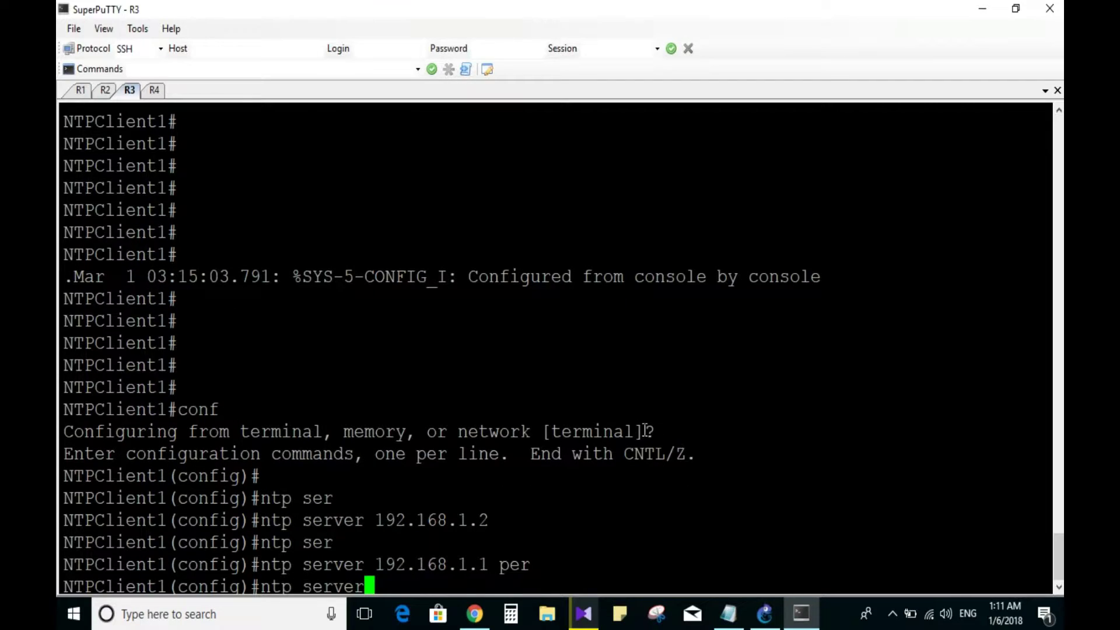
key("BackSpace")
key("BackSpace")
type("re")
key("Tab")
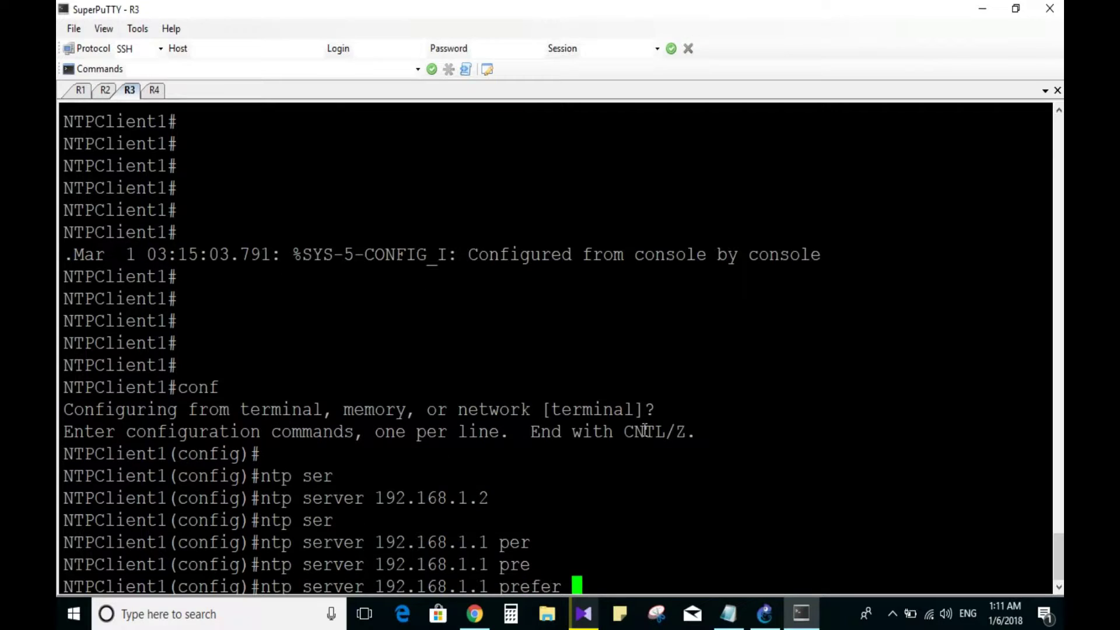
key("Return")
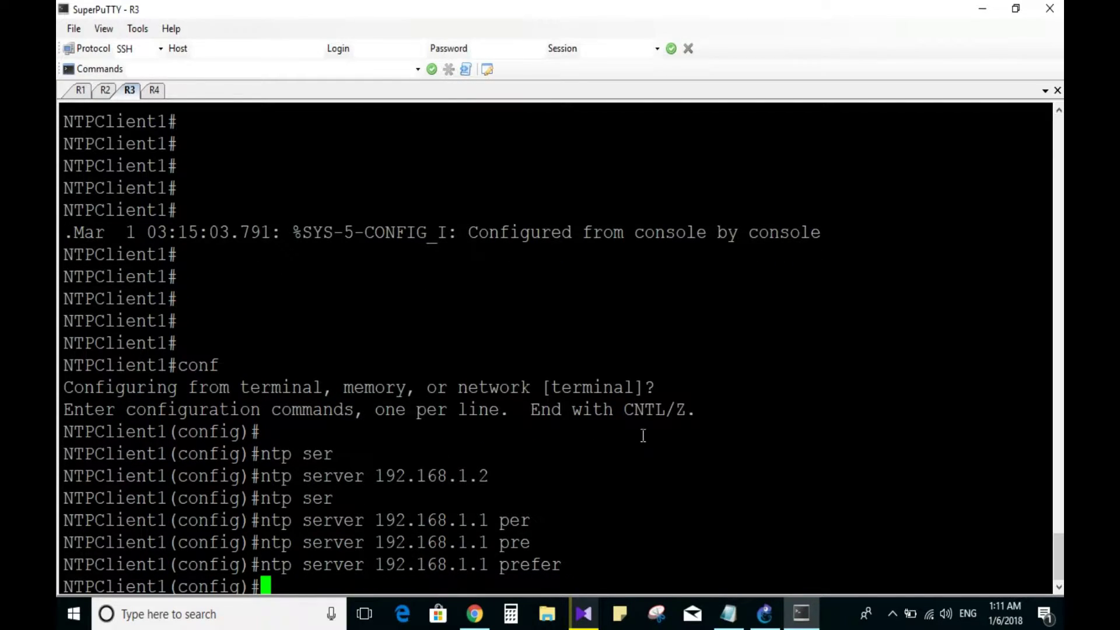
- Change the router name in item 4 of the Notepad scenario notes to NTPClient 1, and locate that router in the GNS3 topology
left_click(729, 613)
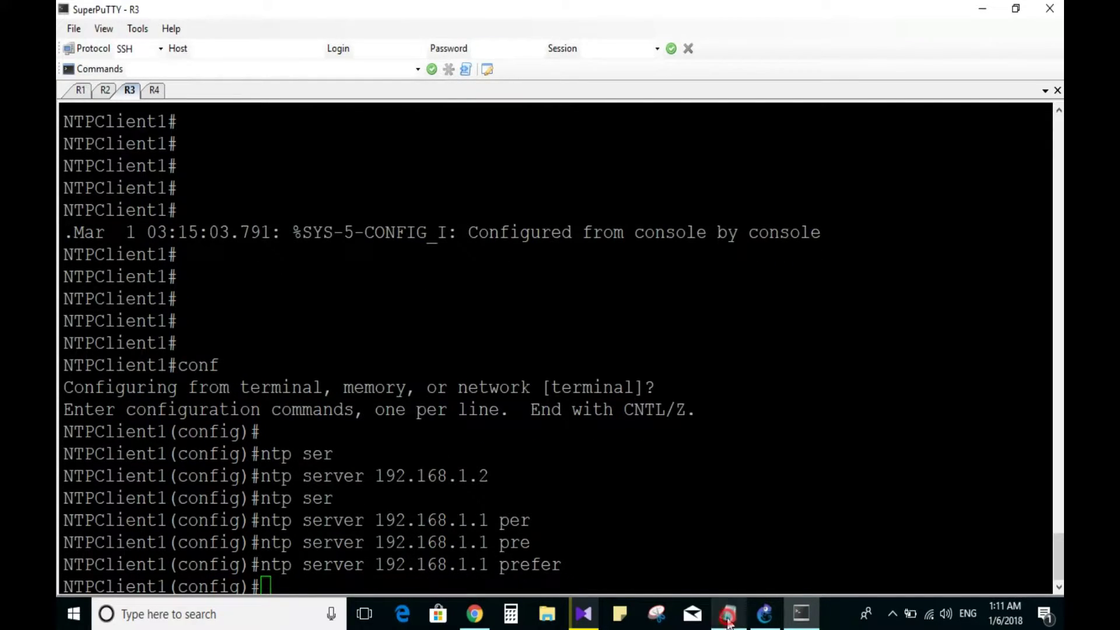
scroll(283, 347, "down", 1)
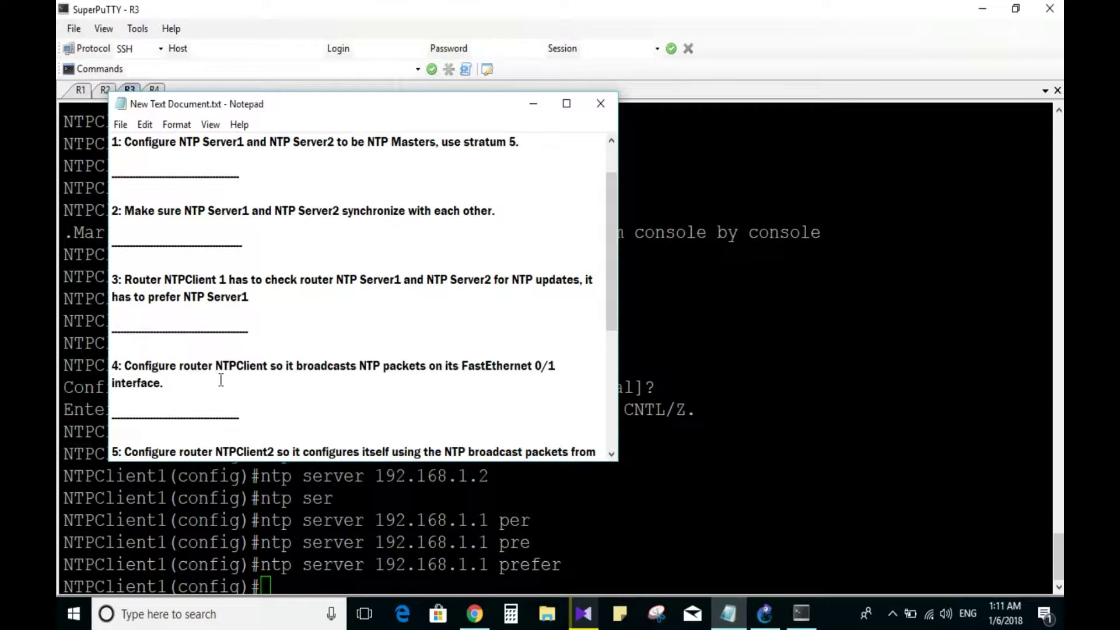
left_click(269, 365)
type("1")
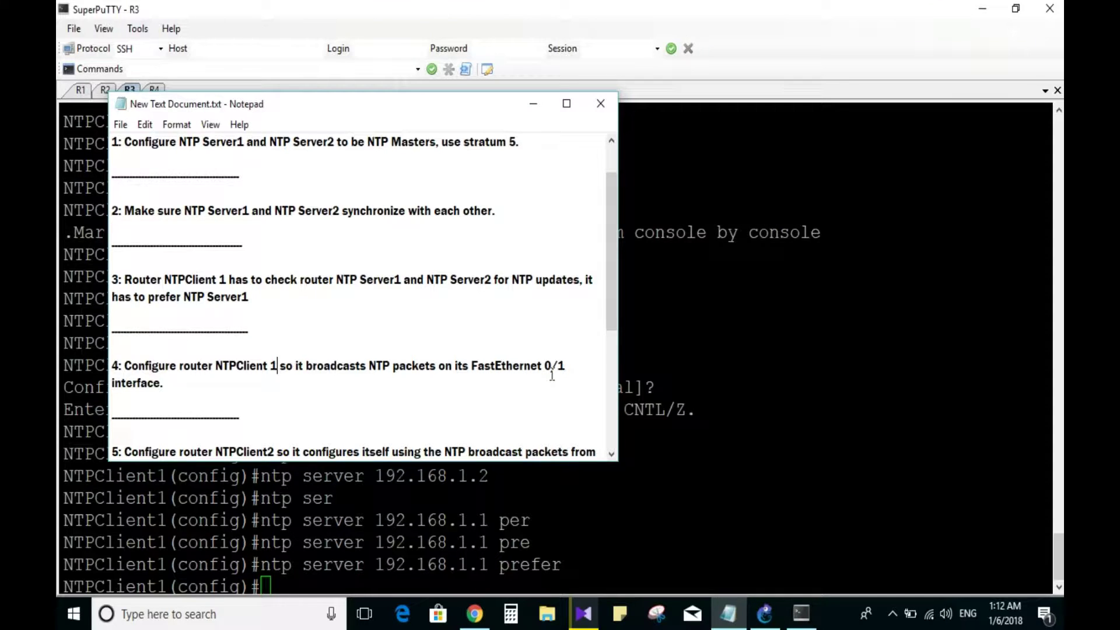
left_click(532, 105)
left_click(764, 613)
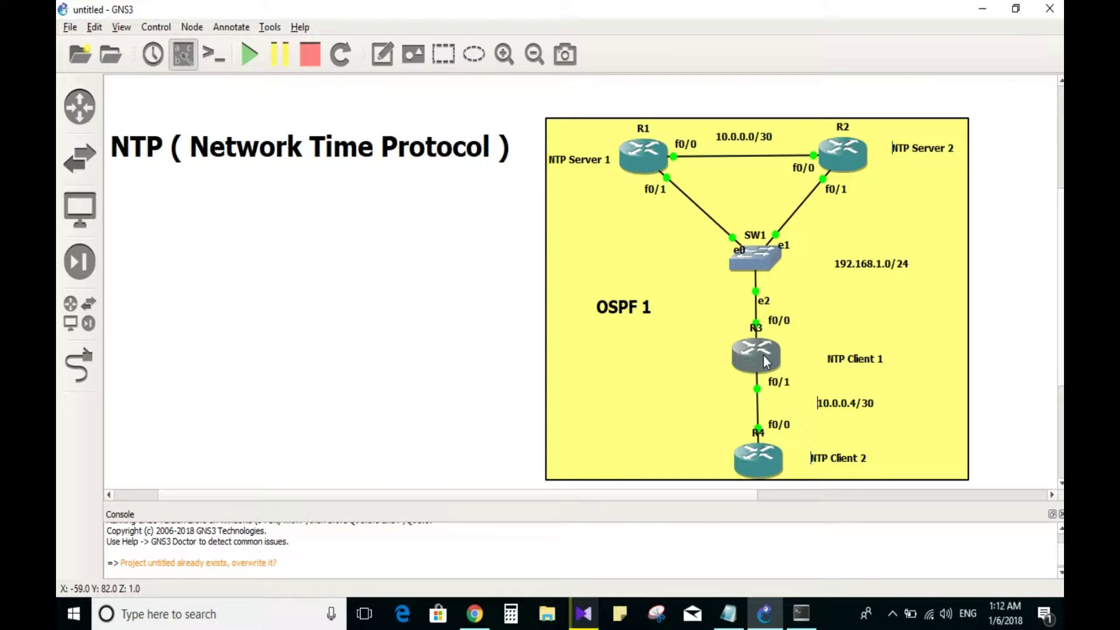
mouse_move(763, 354)
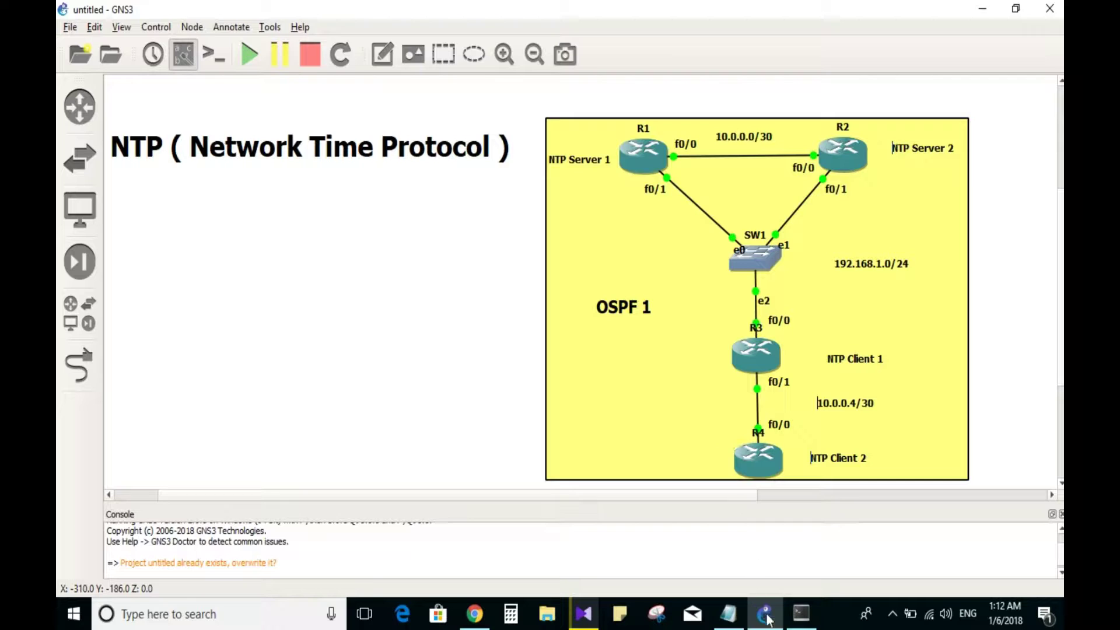
- In SuperPuTTY, apply ntp broadcast client on NTPClient1's interface f0/1, consulting the GNS3 topology for the link to NTP Client 2
left_click(801, 614)
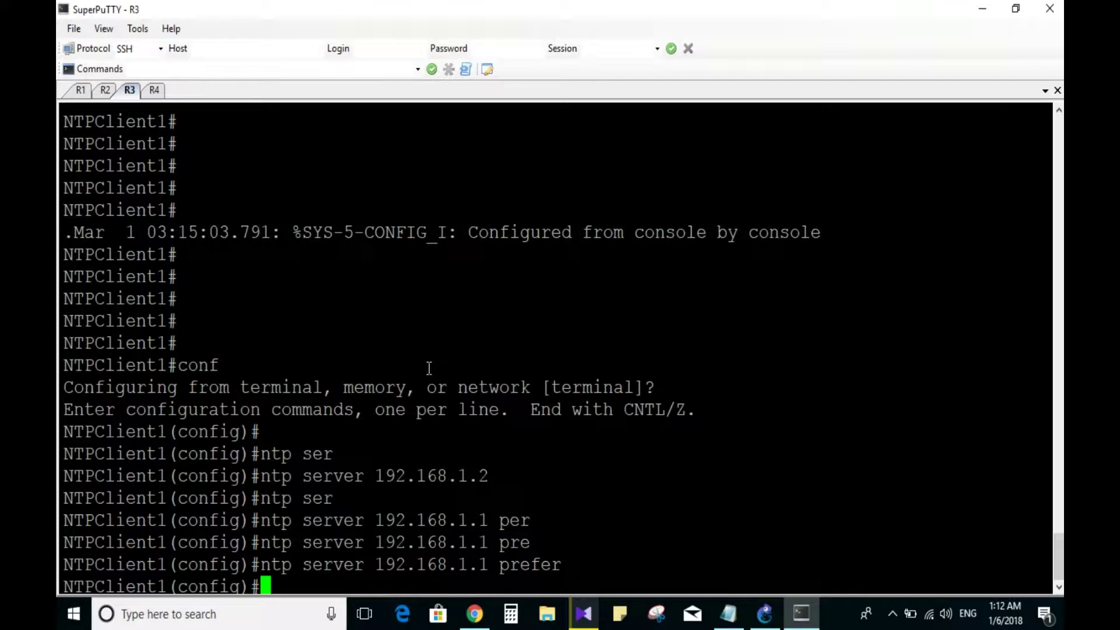
type("int f0/1")
key("Return")
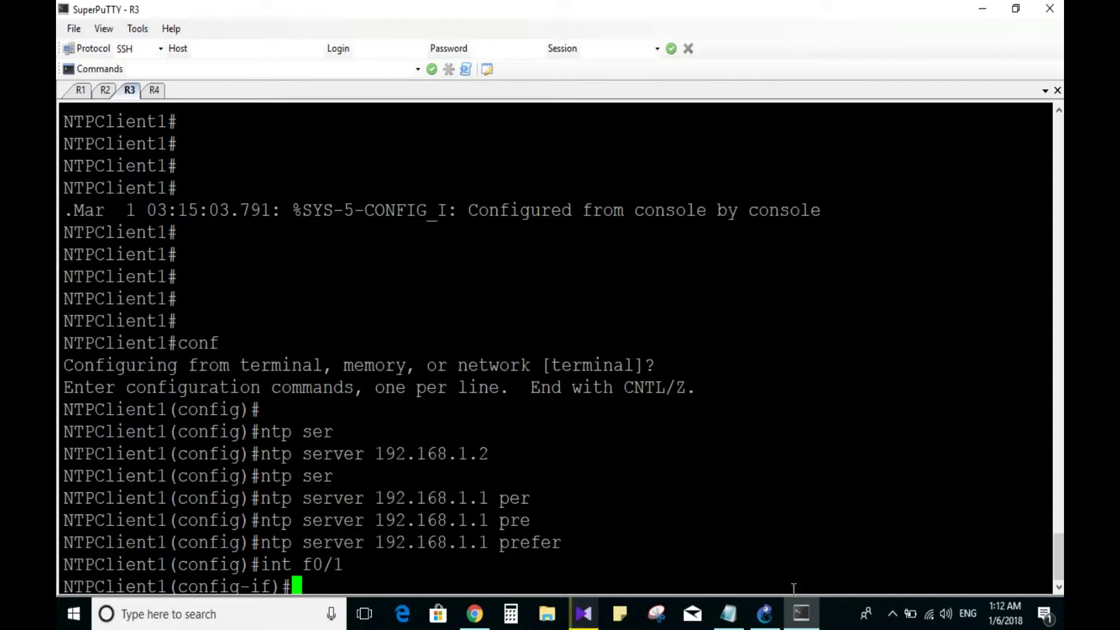
left_click(764, 614)
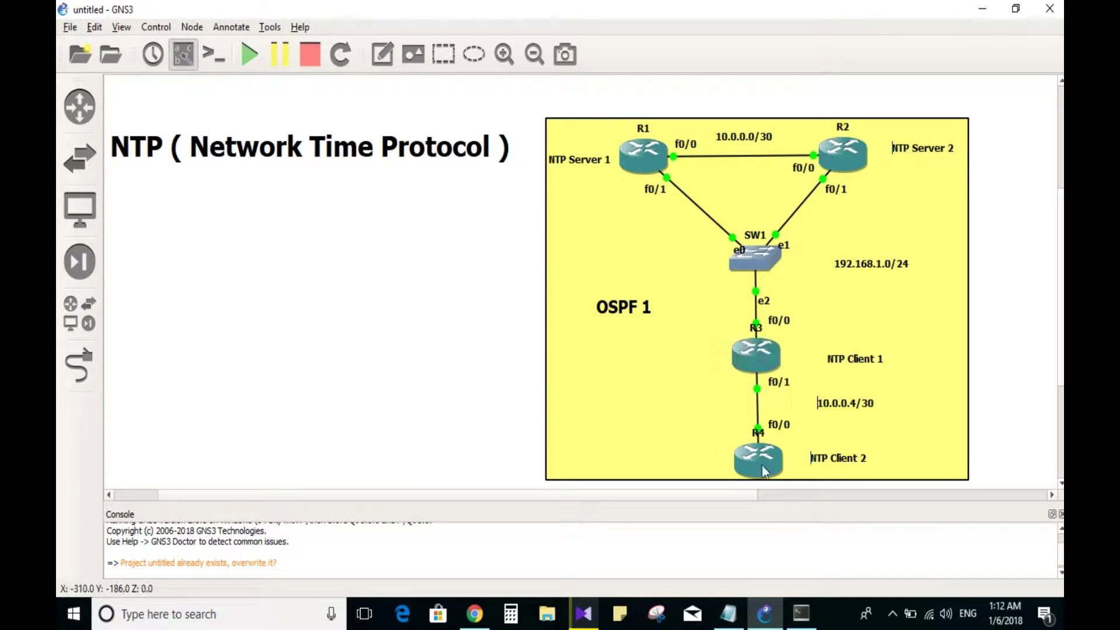
left_click(801, 614)
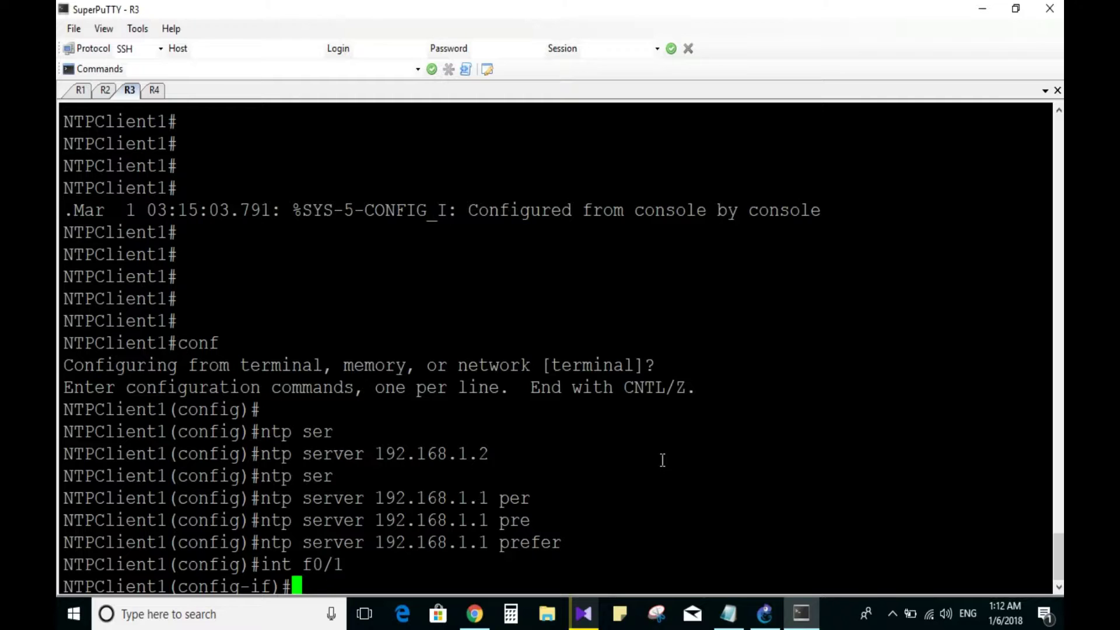
type("ntp")
key("Tab")
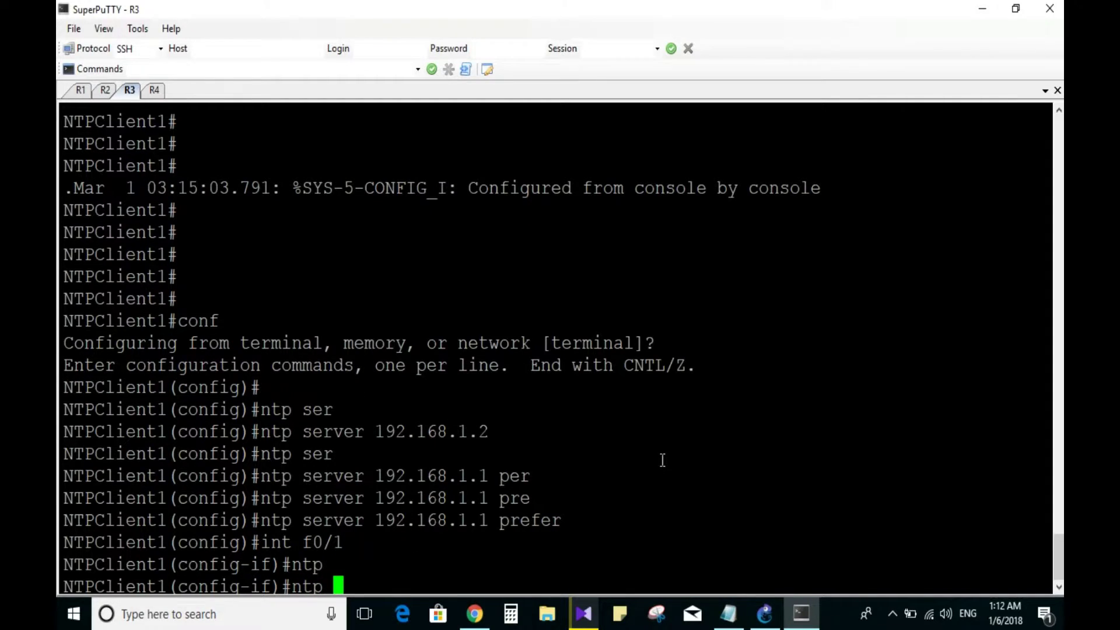
type("broa")
key("Tab")
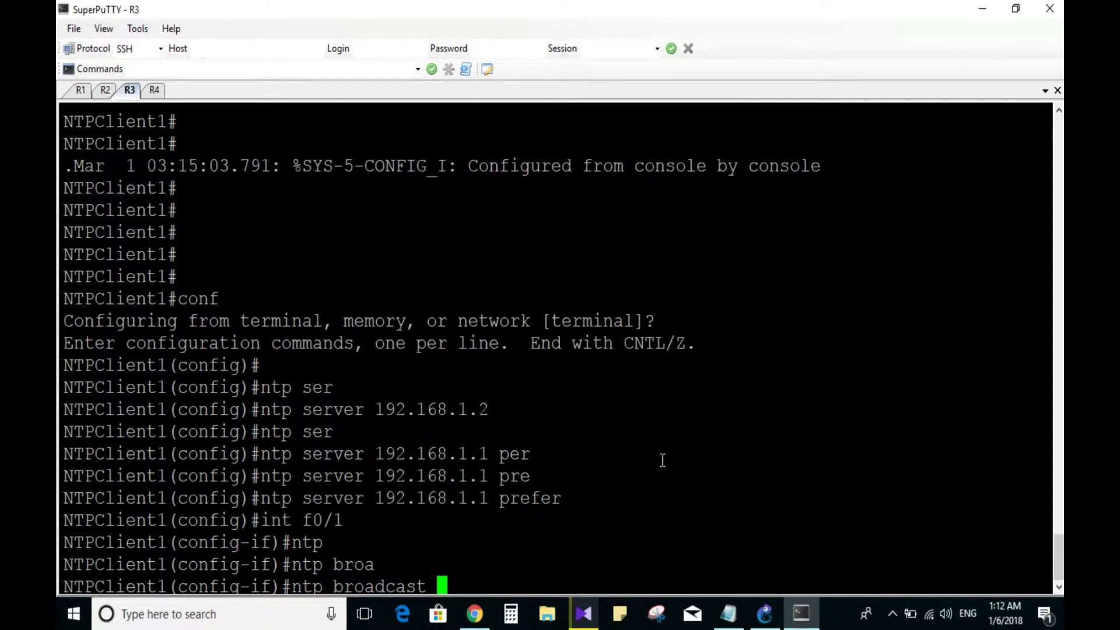
type("cli")
key("Tab")
key("Return")
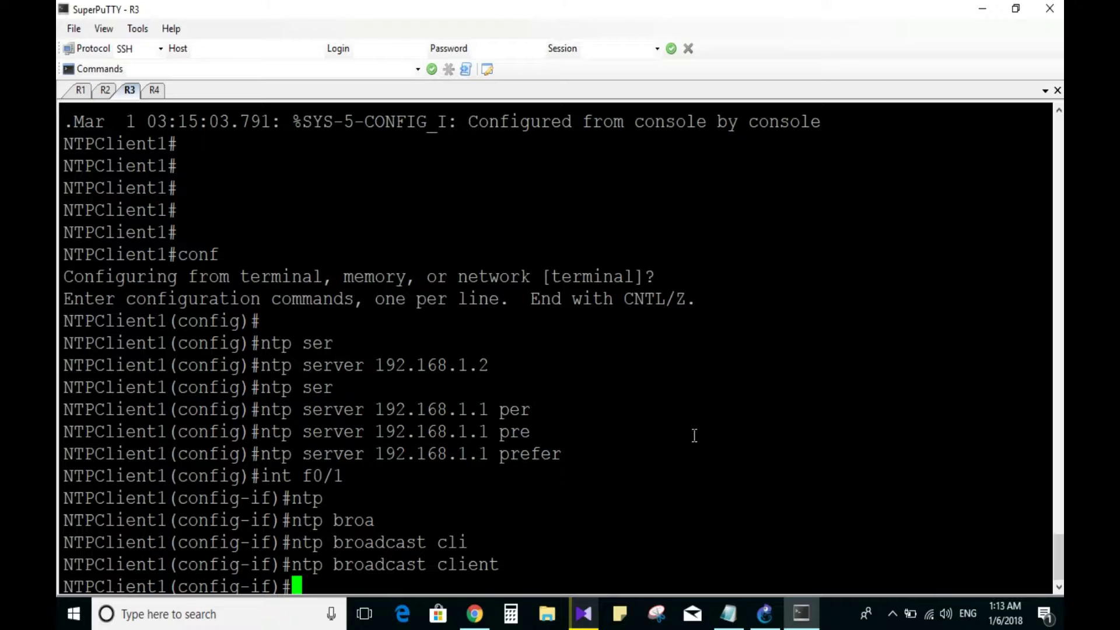
- Read items 4 and 5 of the Notepad scenario notes, and locate NTP Client 2 in the GNS3 topology
left_click(766, 618)
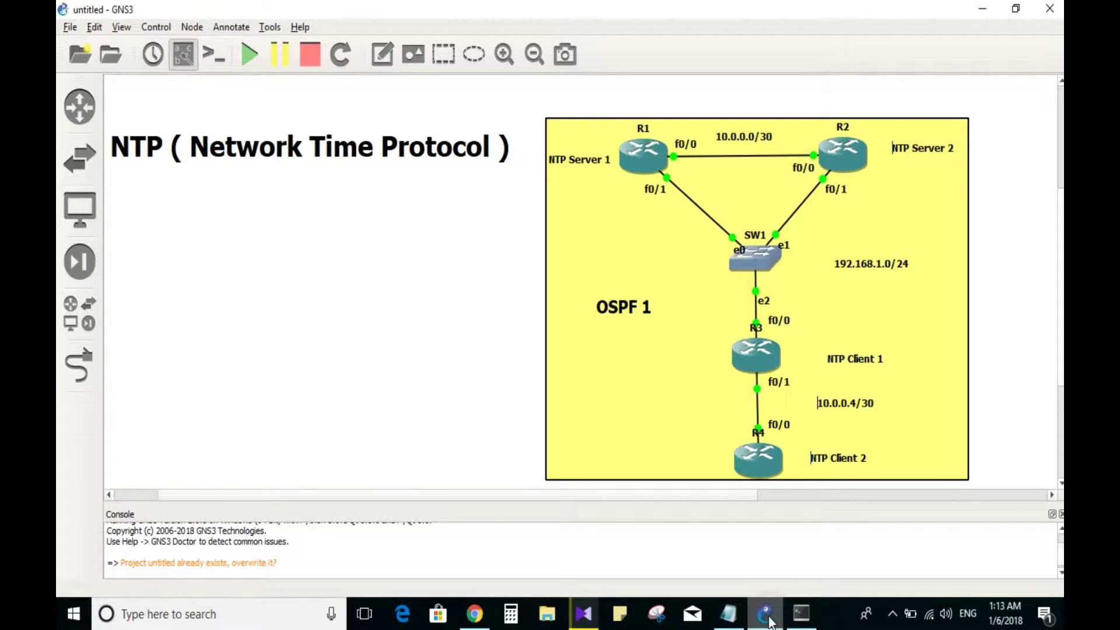
left_click(730, 615)
scroll(361, 343, "down", 2)
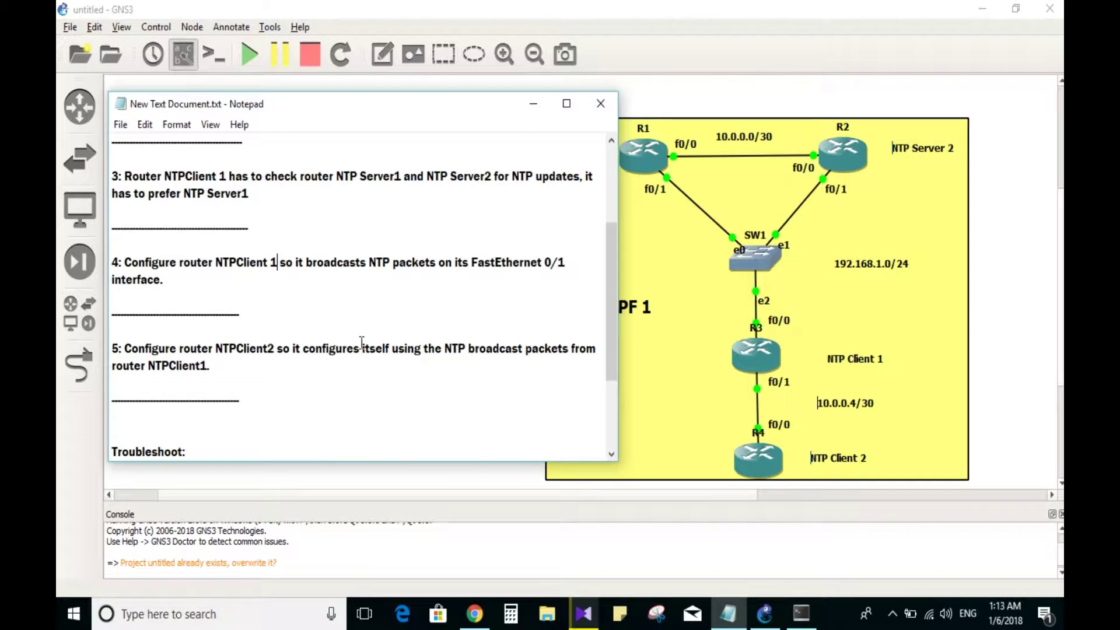
scroll(362, 343, "down", 1)
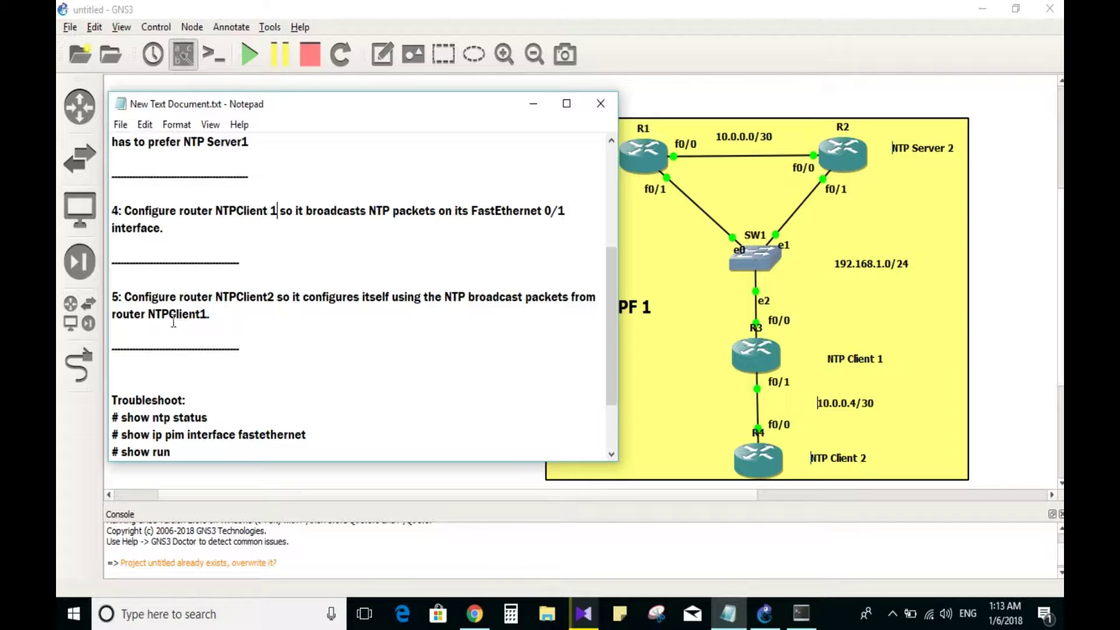
left_click(534, 106)
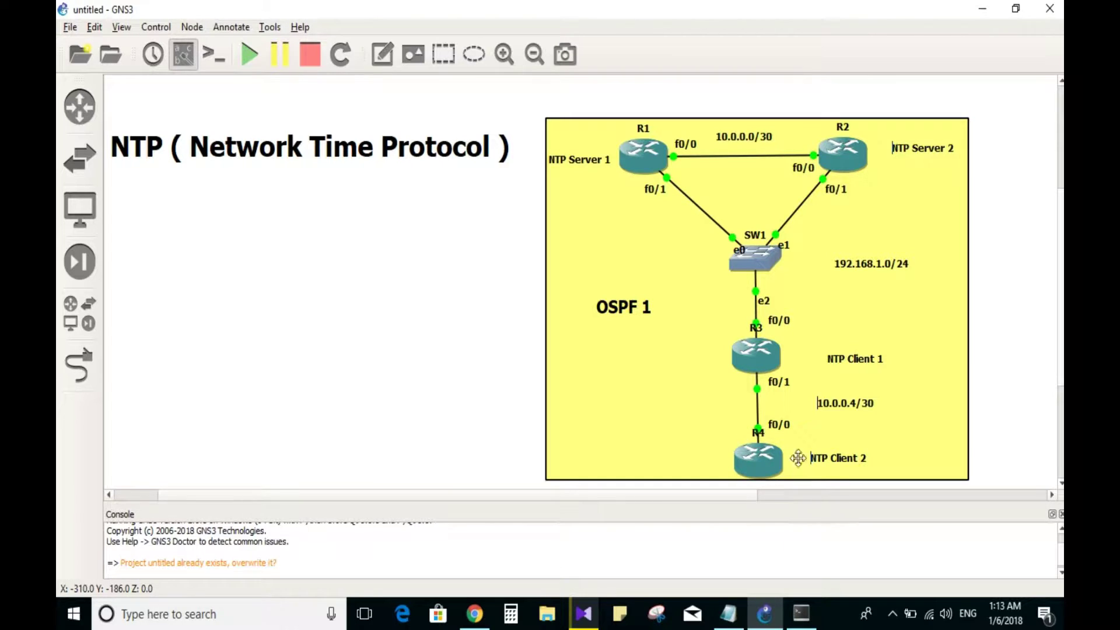
- Switch to SuperPuTTY and enter global configuration mode on NTPClient2 in the R4 session
left_click(802, 612)
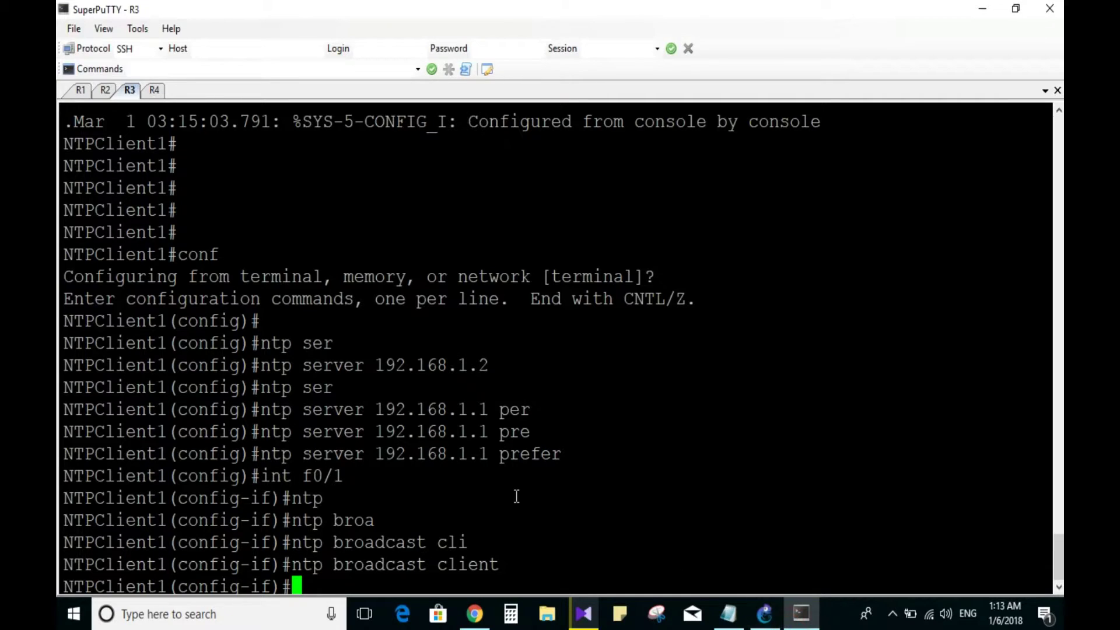
left_click(154, 90)
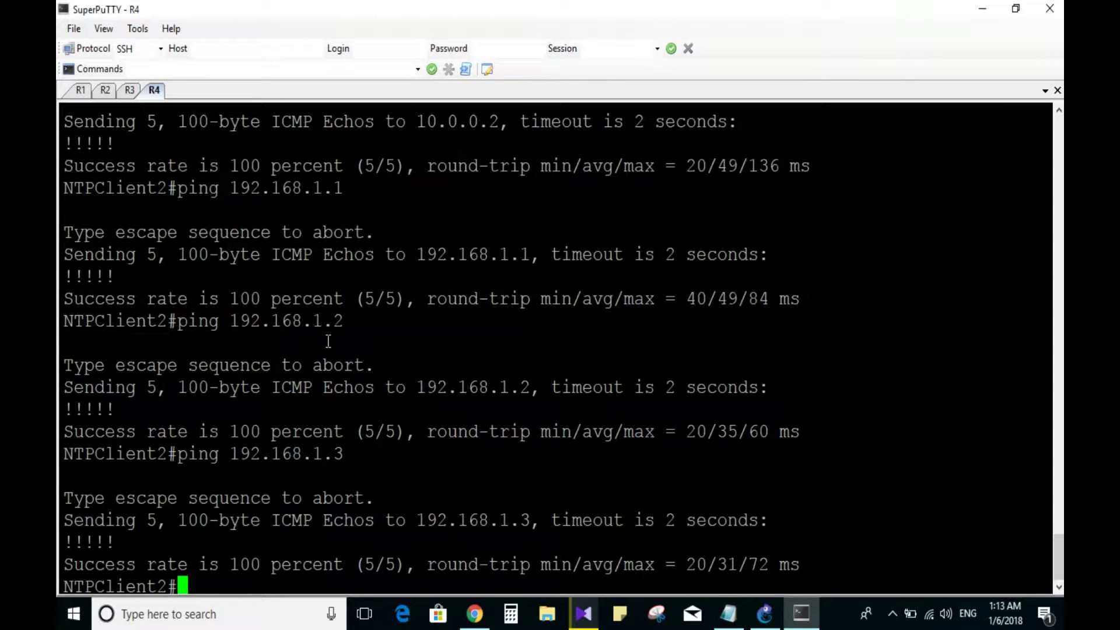
key("Return")
key("Return")
type("conf")
key("Return")
key("Return")
key("Return")
key("Return")
key("Return")
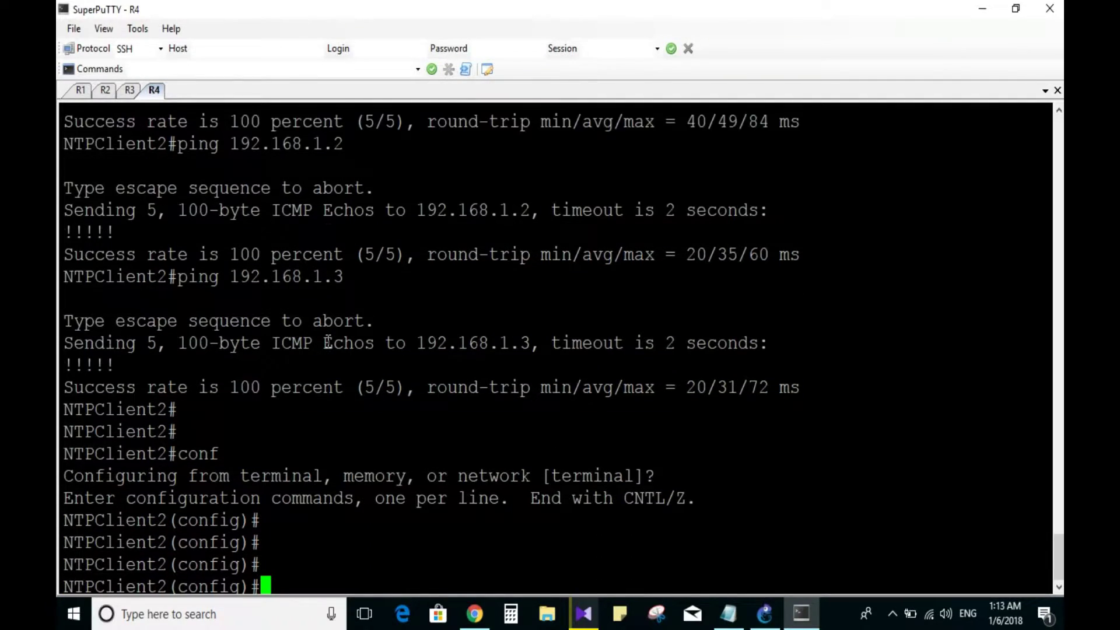
- Apply ntp broadcast client on NTPClient2's interface f0/0
type("int ")
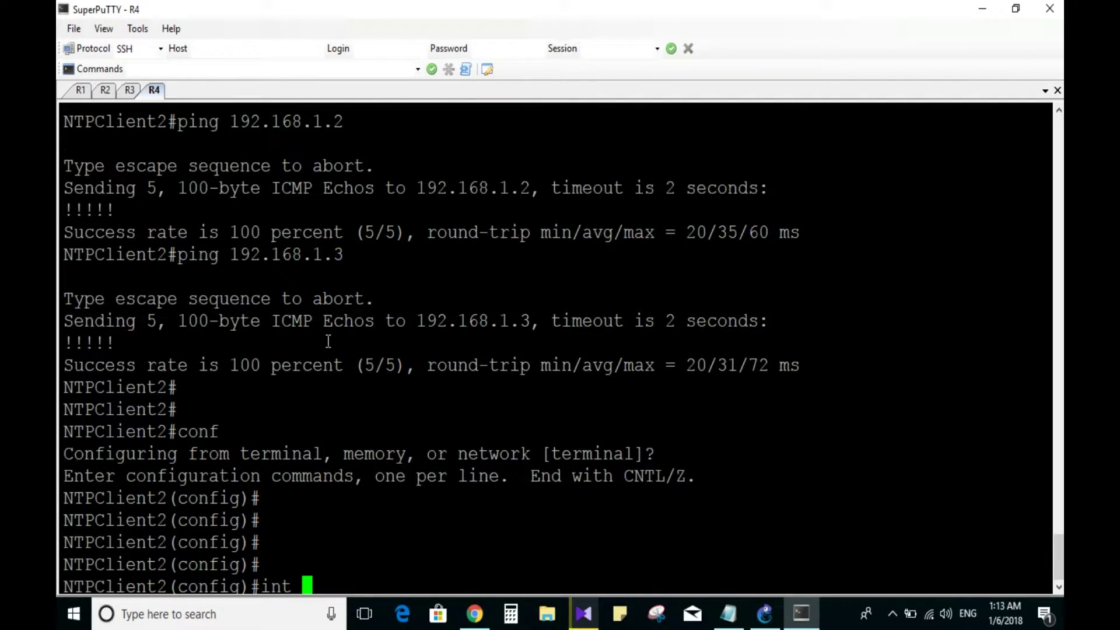
type("f0/0")
key("Return")
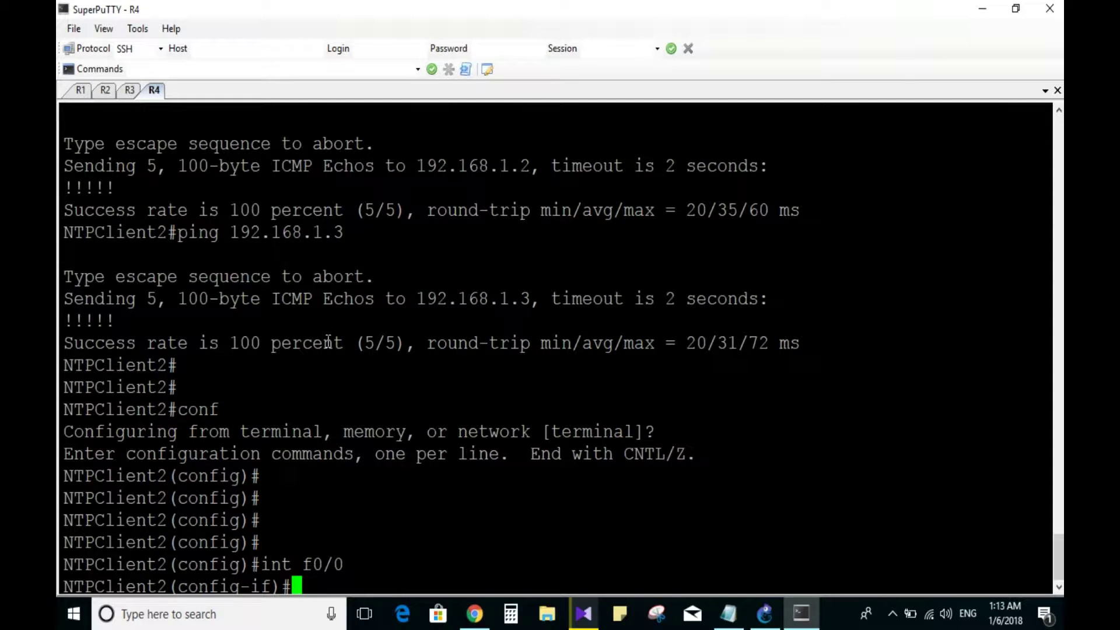
type("ntp")
type("b")
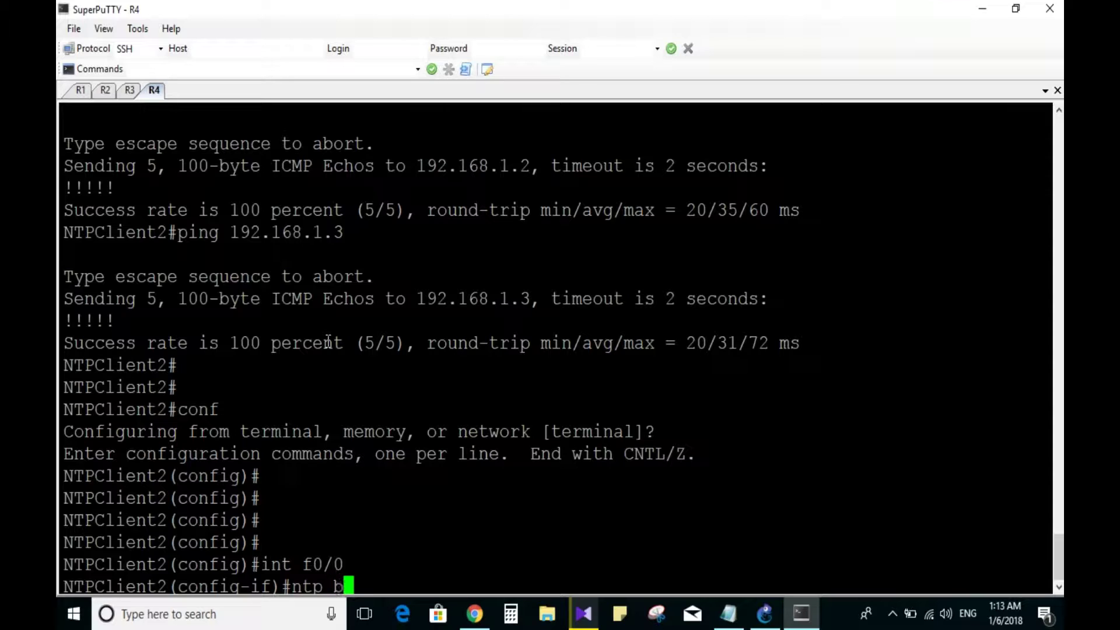
type("roa")
key("Tab")
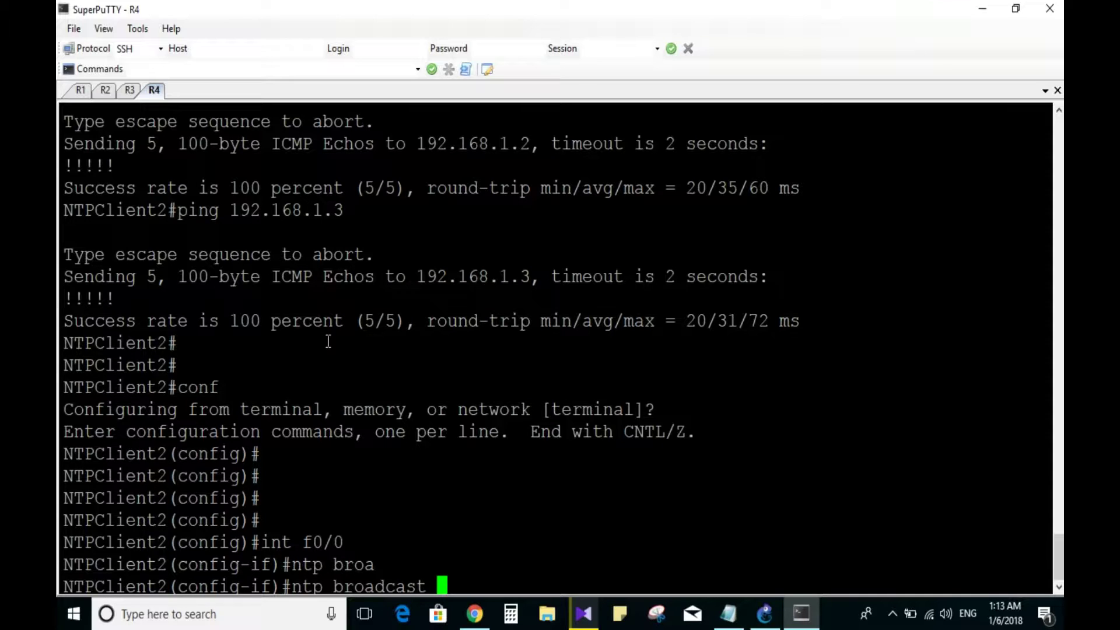
type("cli")
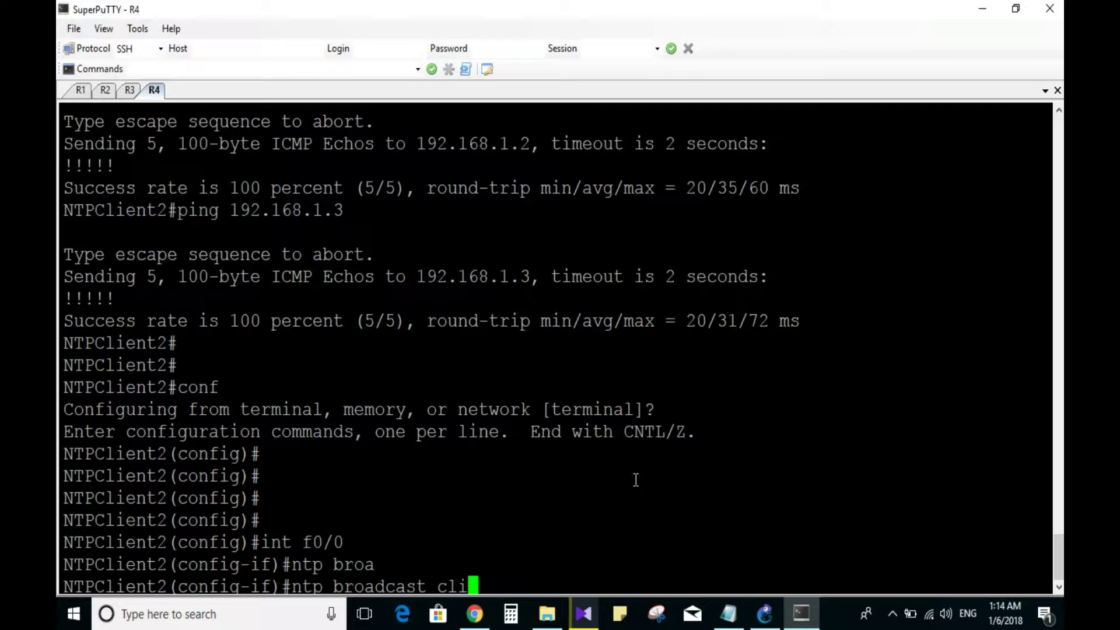
key("Tab")
key("Return")
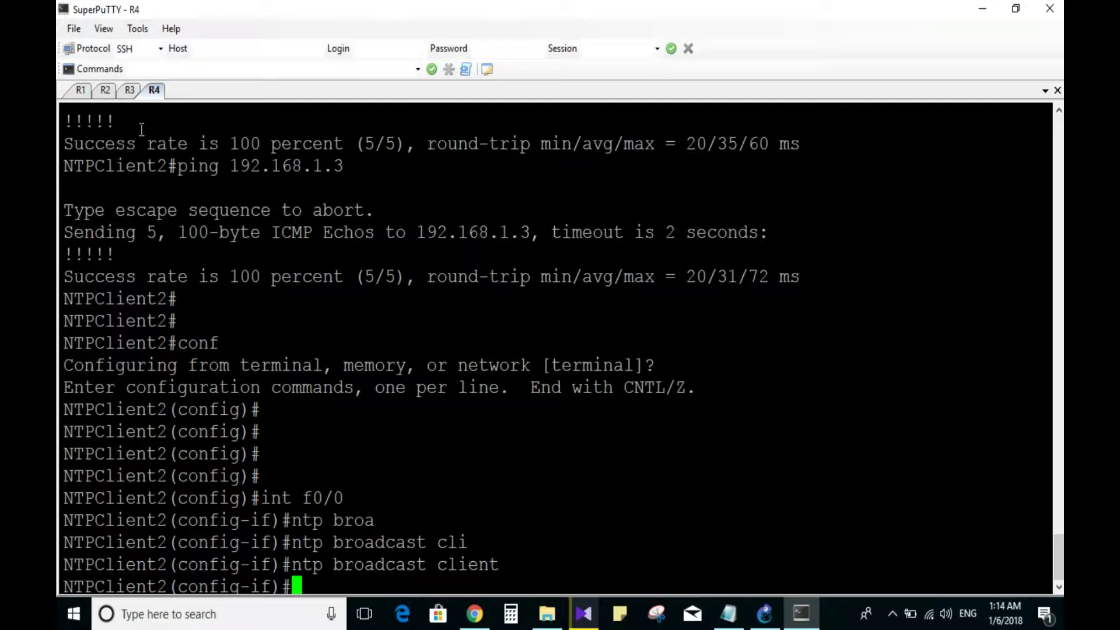
- Remove the ntp broadcast client setting from NTPClient1's interface f0/1 in the R3 session
left_click(130, 92)
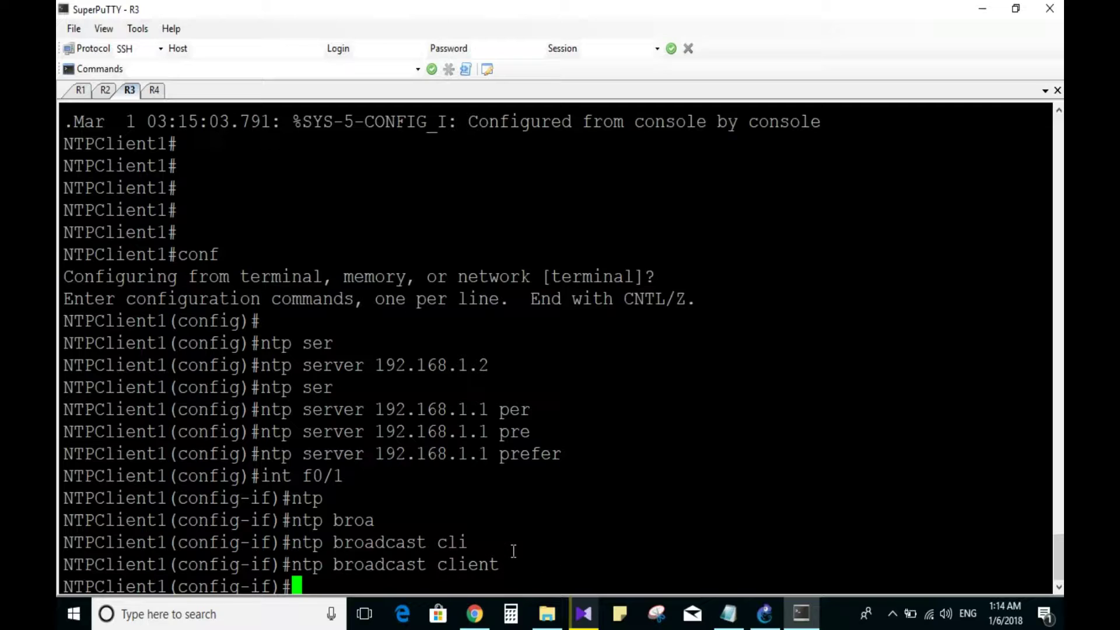
key("Up")
key("Left")
key("Left")
key("Left")
key("Left")
key("Left")
key("Left")
key("Left")
key("Left")
key("Left")
key("Left")
key("Left")
key("Left")
key("Left")
key("Left")
key("Left")
key("Left")
key("Left")
key("Left")
key("Left")
key("Left")
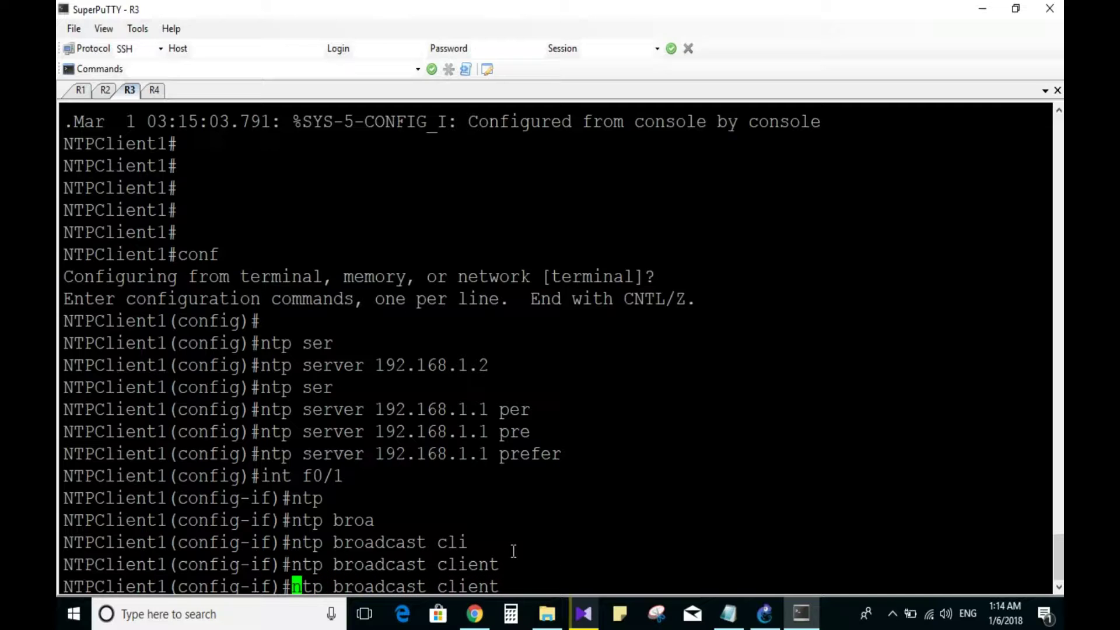
type("no n")
key("Return")
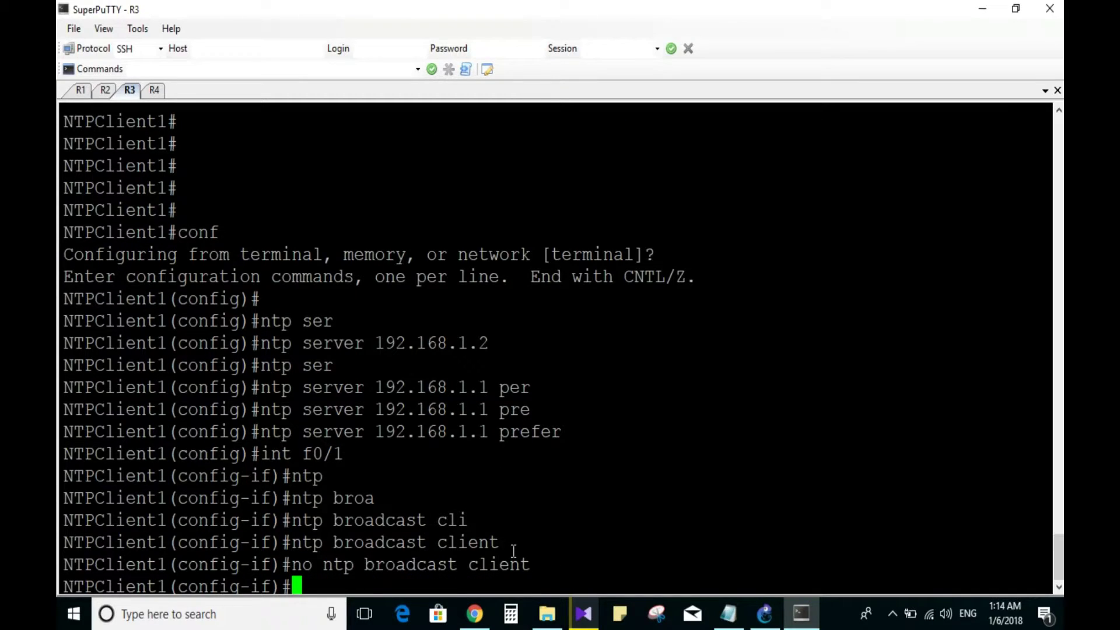
- Apply ntp broadcast without the client option on NTPClient1's interface f0/1
key("Up")
key("Up")
key("BackSpace")
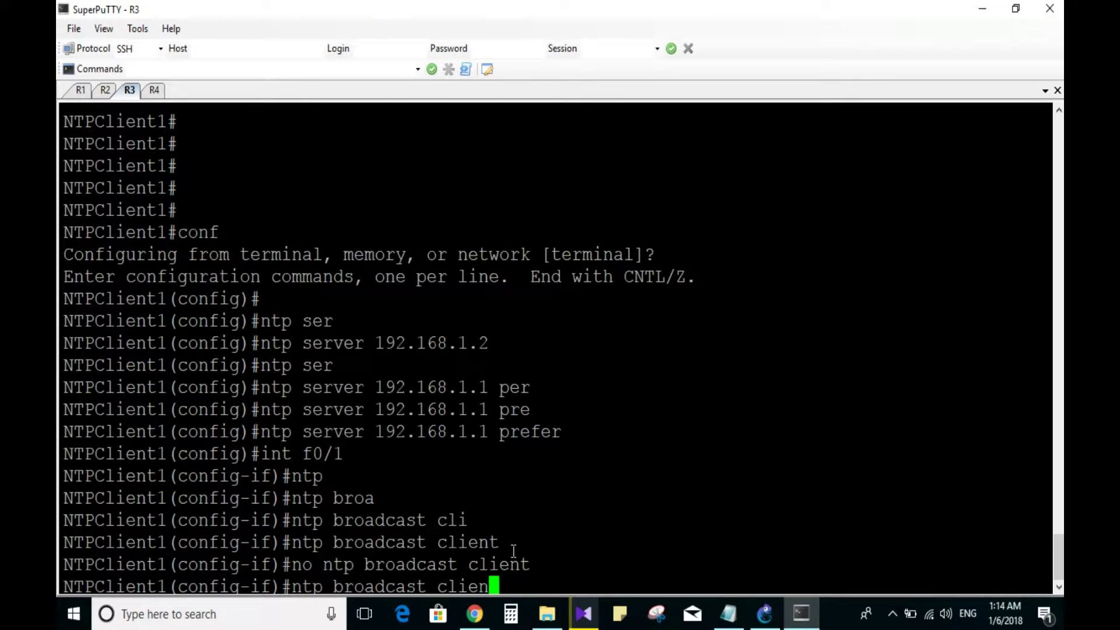
key("BackSpace")
key("BackSpace")
key("BackSpace")
key("BackSpace")
key("BackSpace")
key("Return")
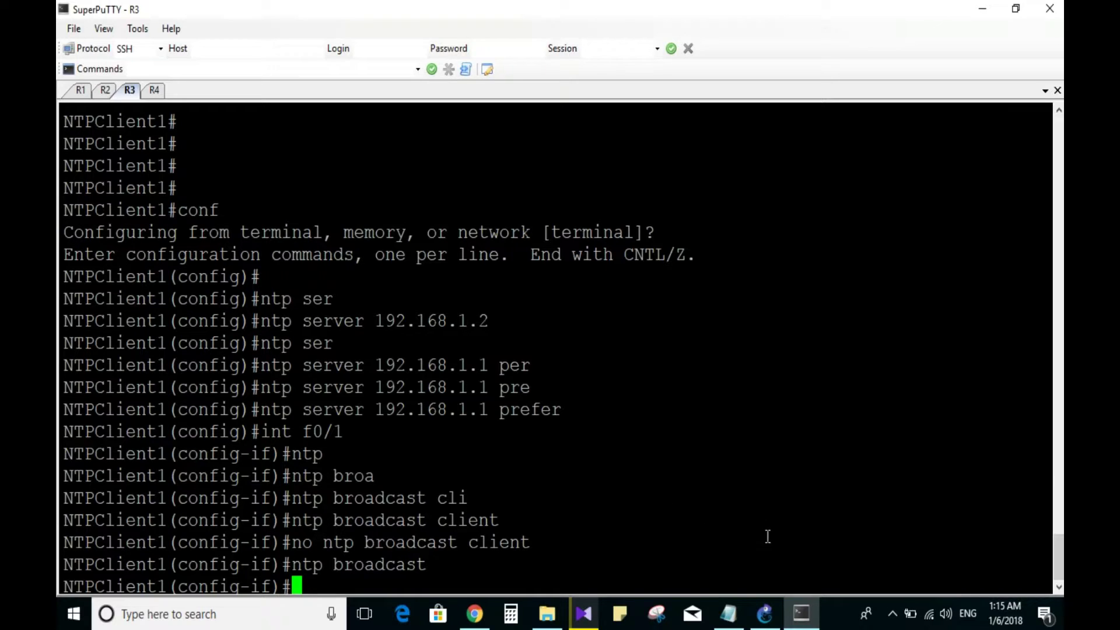
- Check item 4 of the Notepad notes against the GNS3 topology, and review the listed troubleshooting commands
left_click(739, 619)
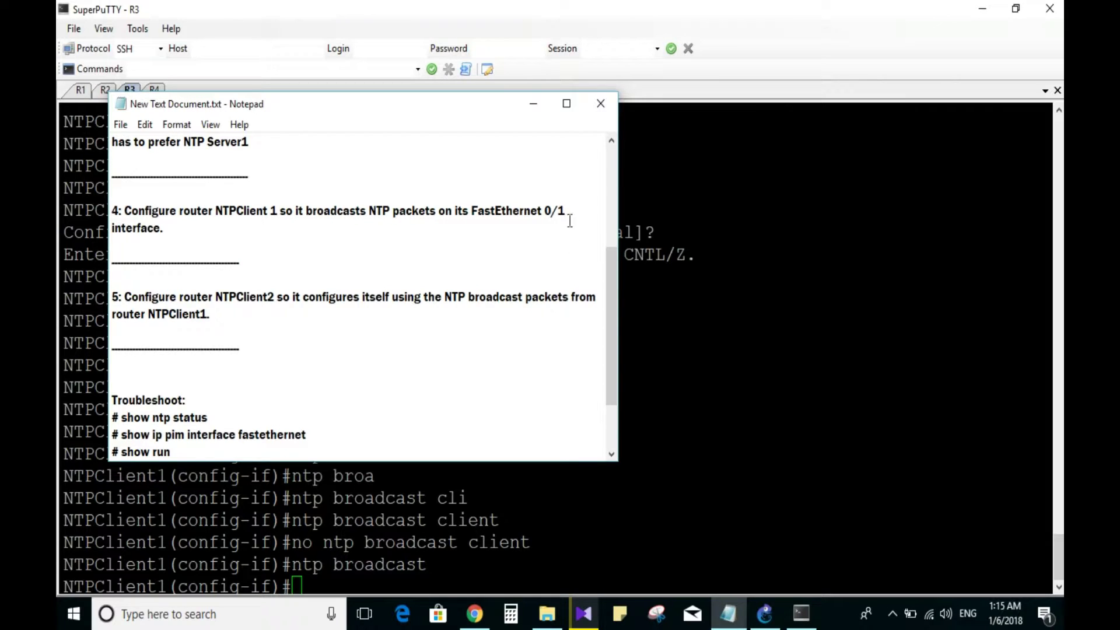
left_click(761, 613)
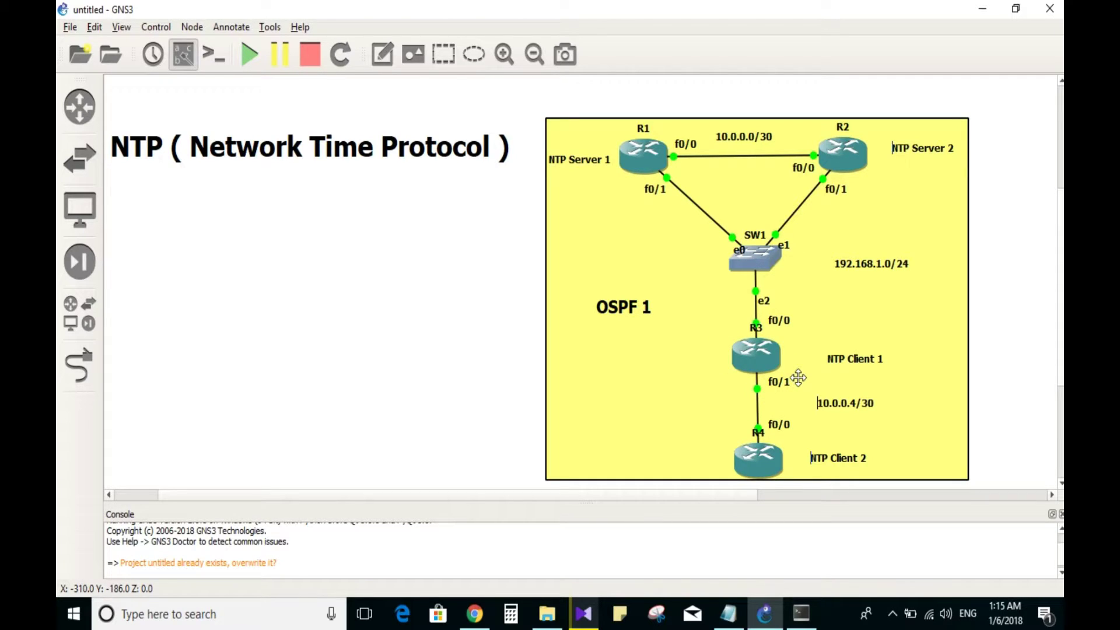
left_click(799, 612)
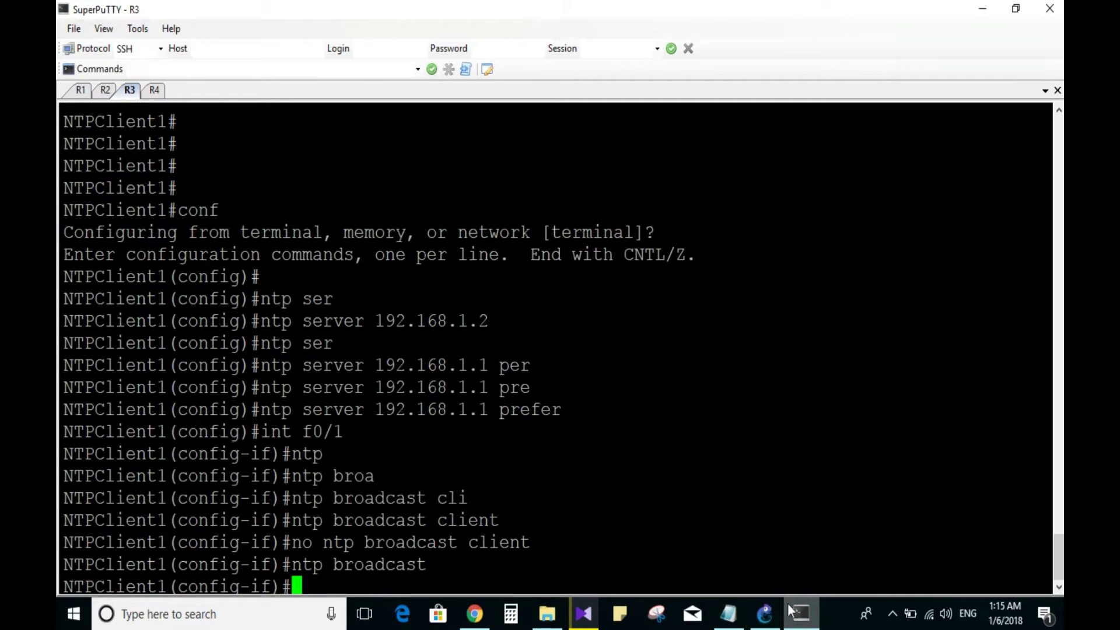
left_click(729, 613)
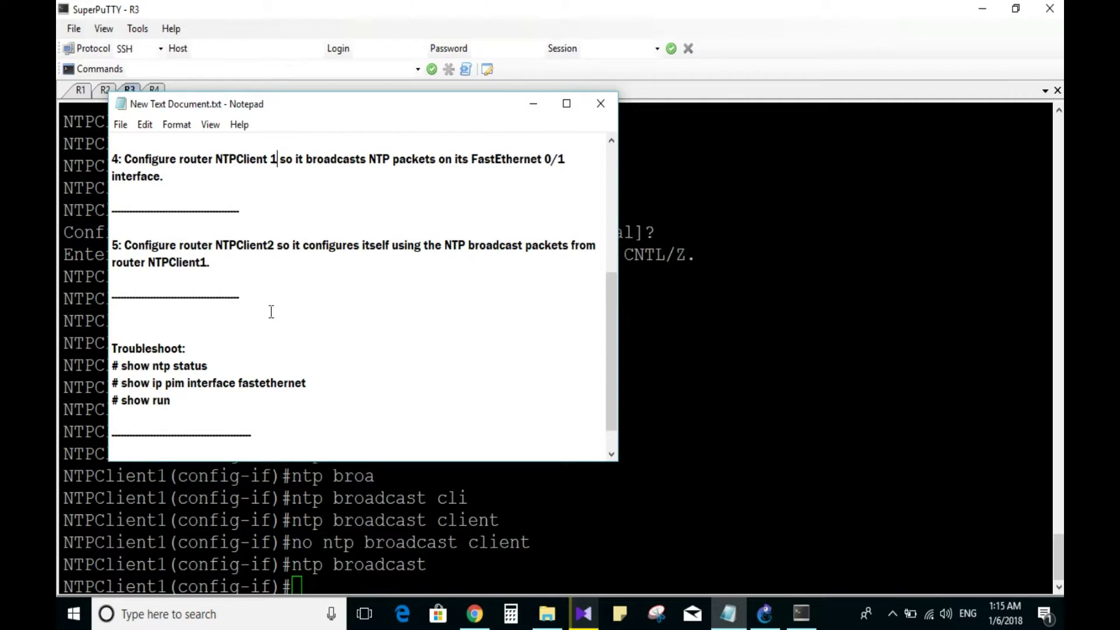
left_click(528, 104)
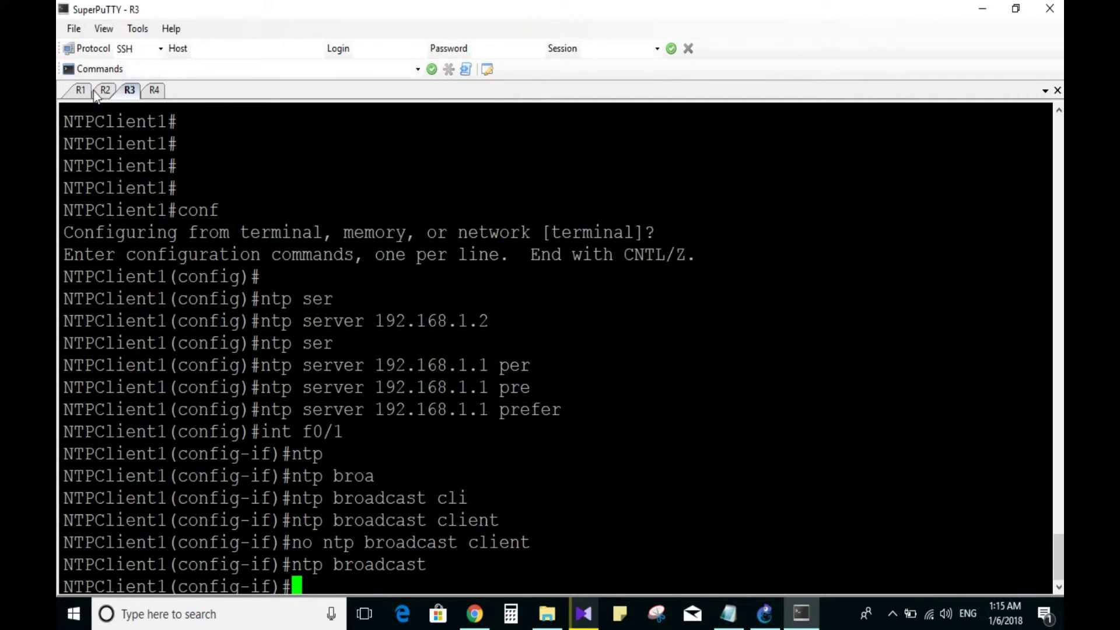
- Leave configuration mode on NTPServer1 in the R1 session and run sh ntp status
left_click(77, 91)
key("ctrl+z")
key("Return")
key("Return")
key("Return")
key("Return")
key("Return")
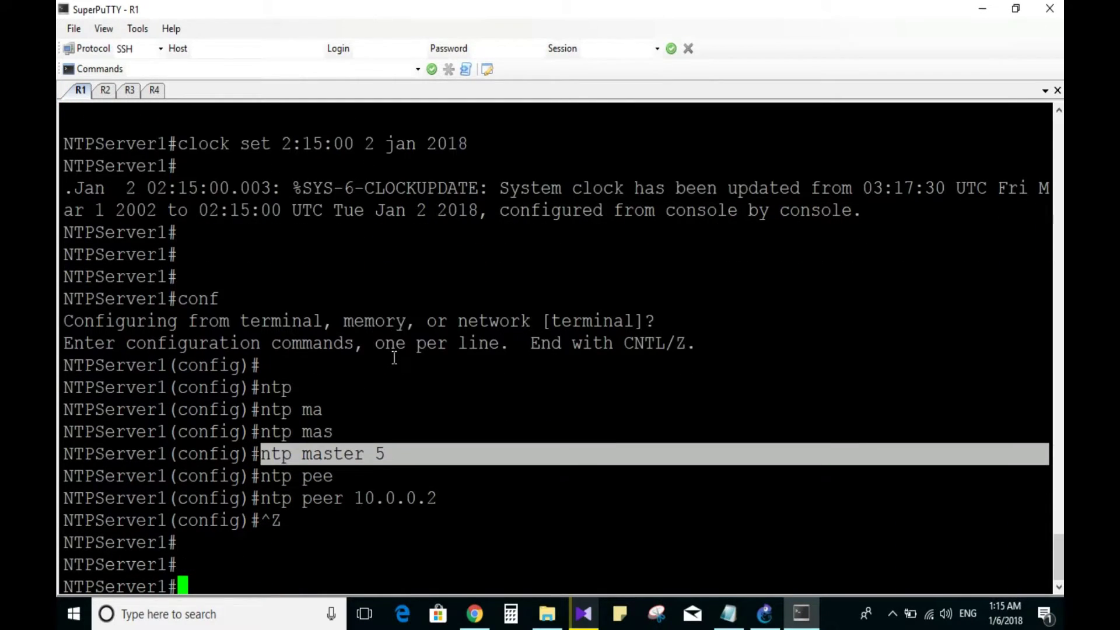
type("sh nt")
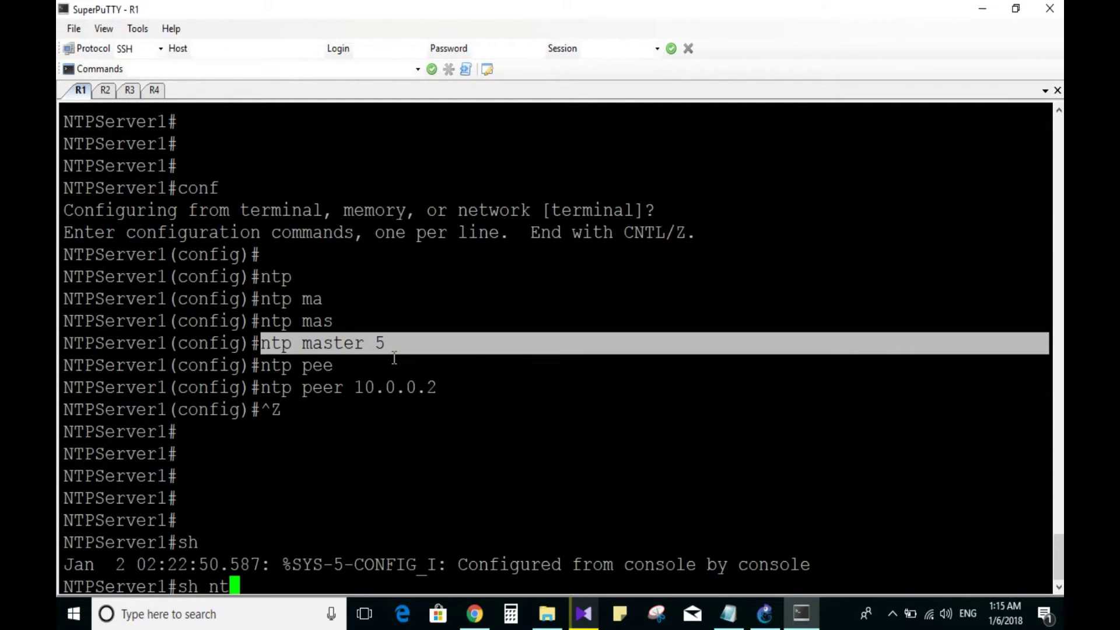
key("Tab")
type("st")
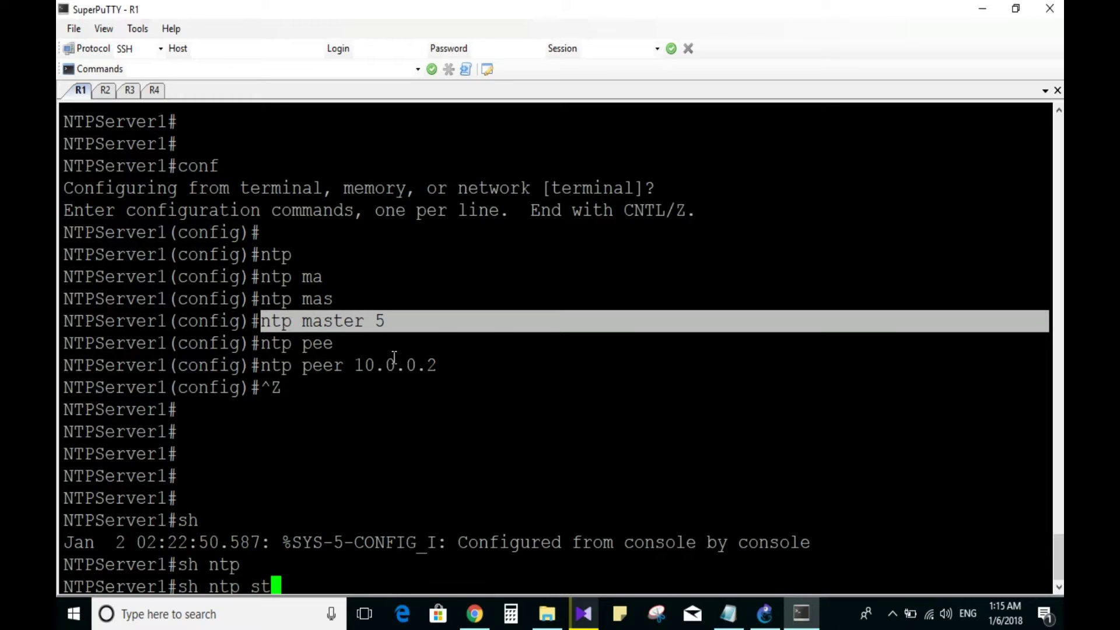
key("Tab")
key("Return")
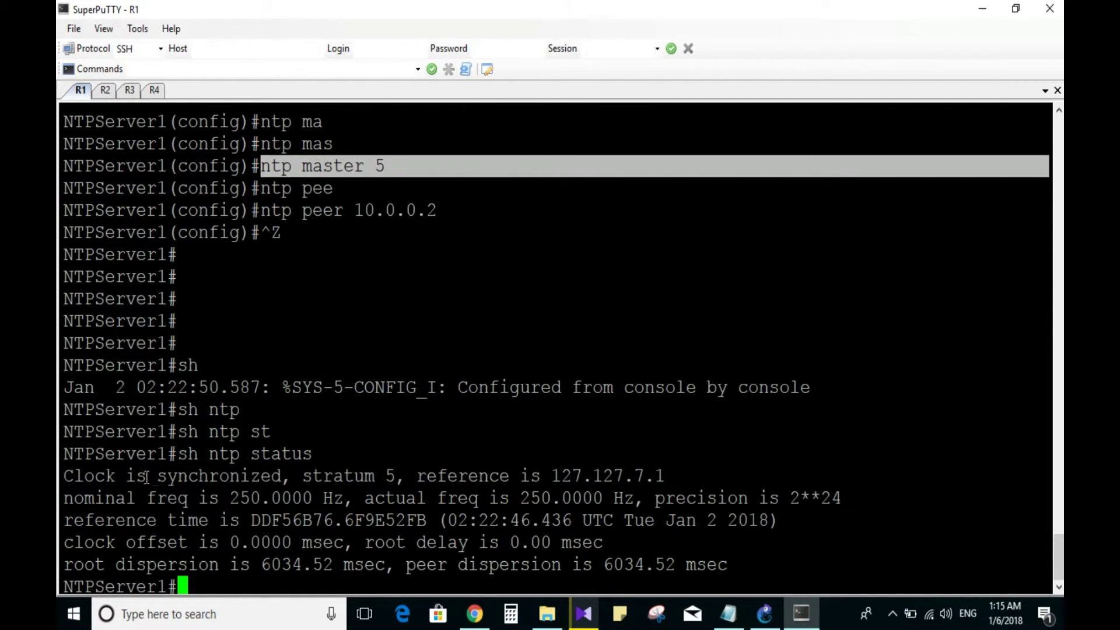
- Examine the stratum, synchronization state and reference time in NTPServer1's NTP status output
left_click_drag(302, 476, 384, 475)
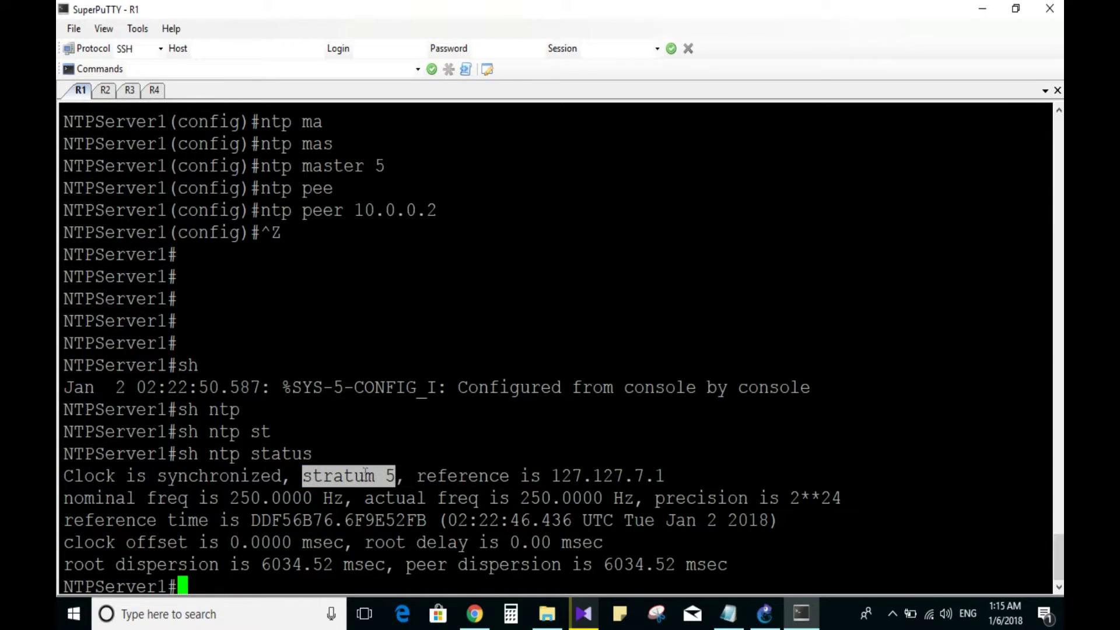
left_click_drag(157, 476, 290, 476)
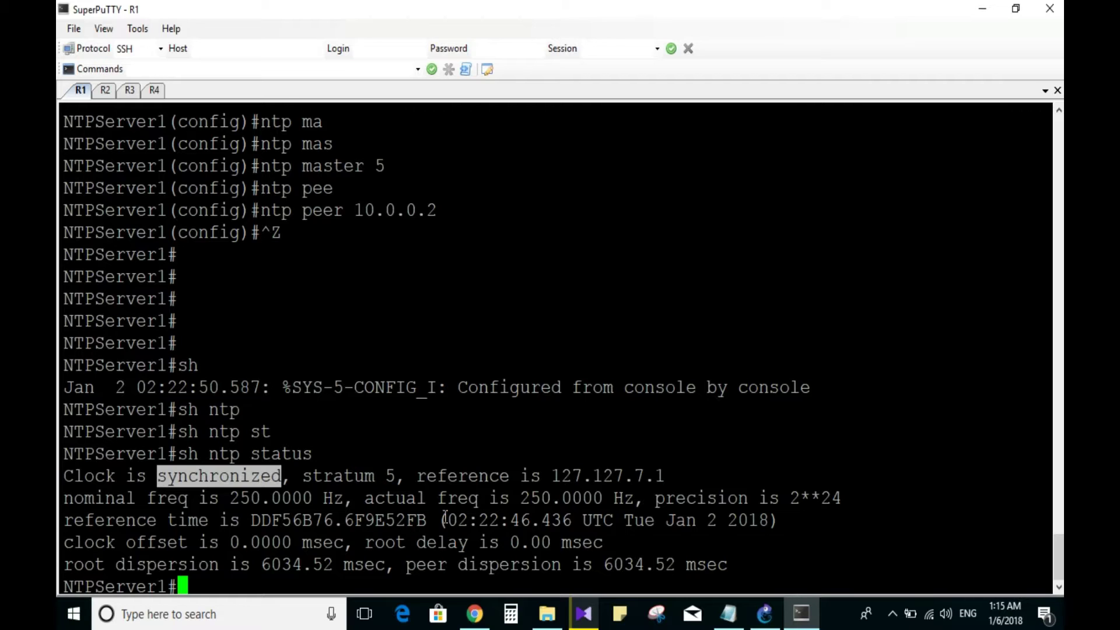
left_click_drag(442, 518, 788, 518)
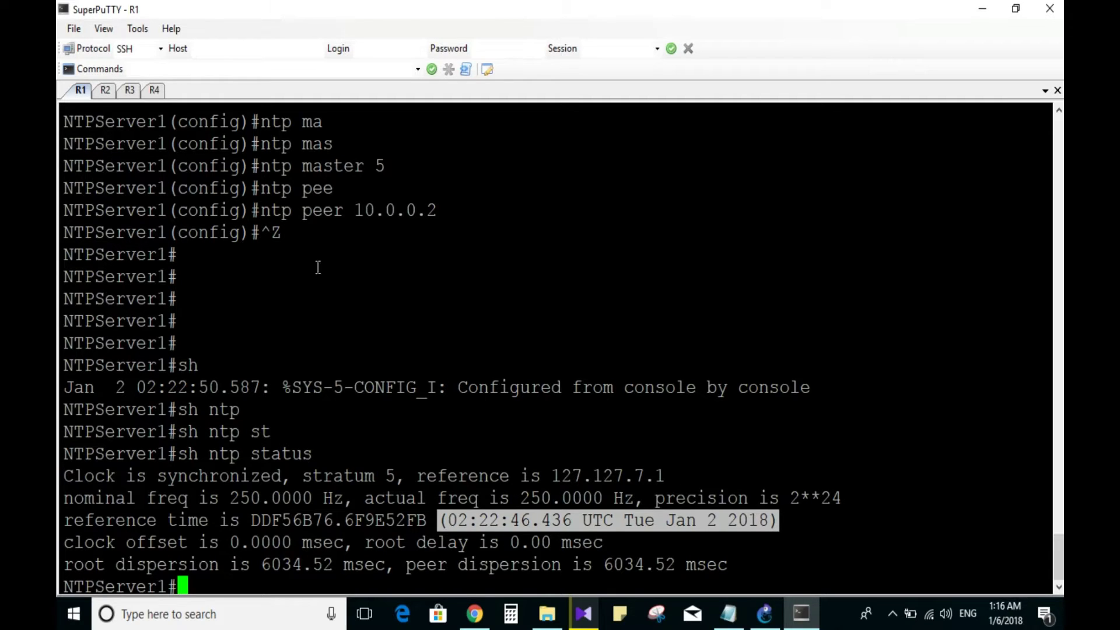
- Leave configuration mode on NTPServer2, run sh ntp status, and examine the synchronization state and stratum
left_click(105, 88)
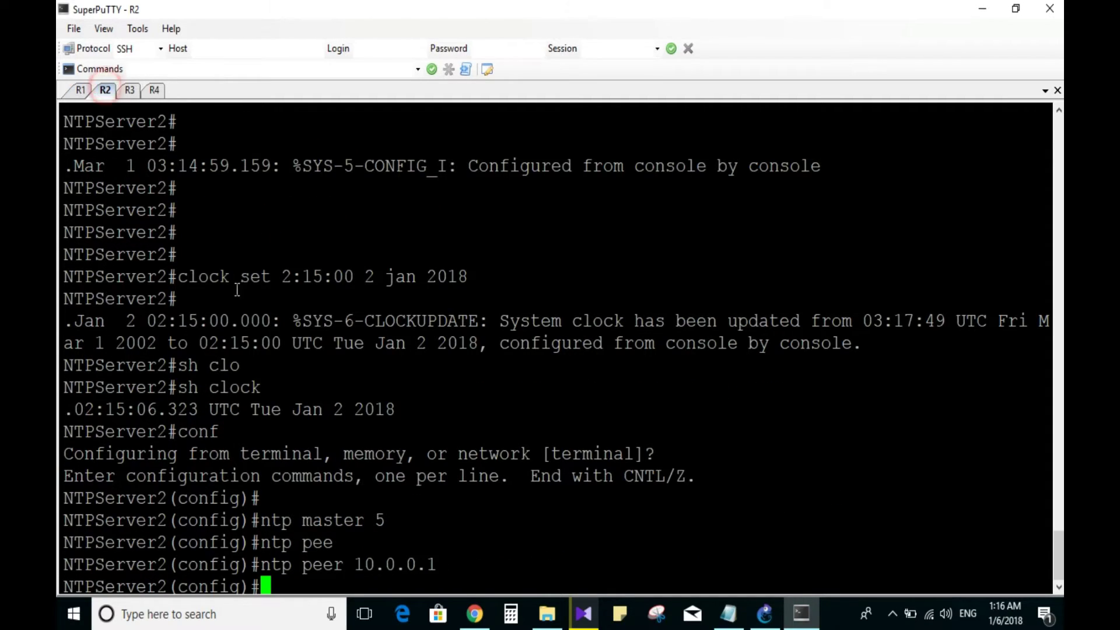
key("ctrl+z")
key("Return")
key("Return")
type("sh")
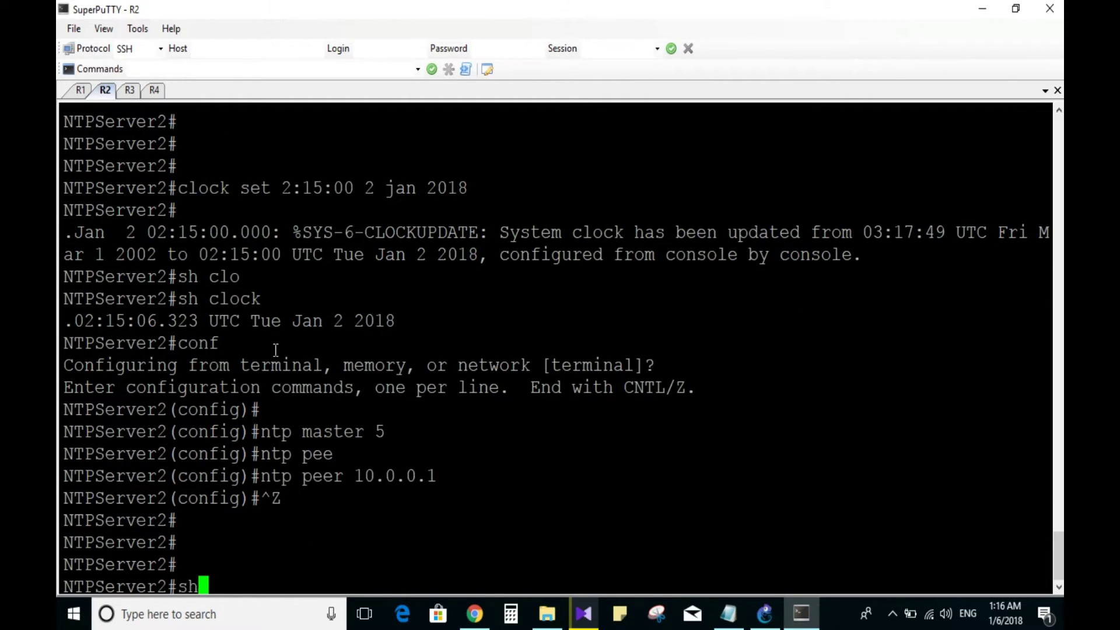
type(" ntp sta")
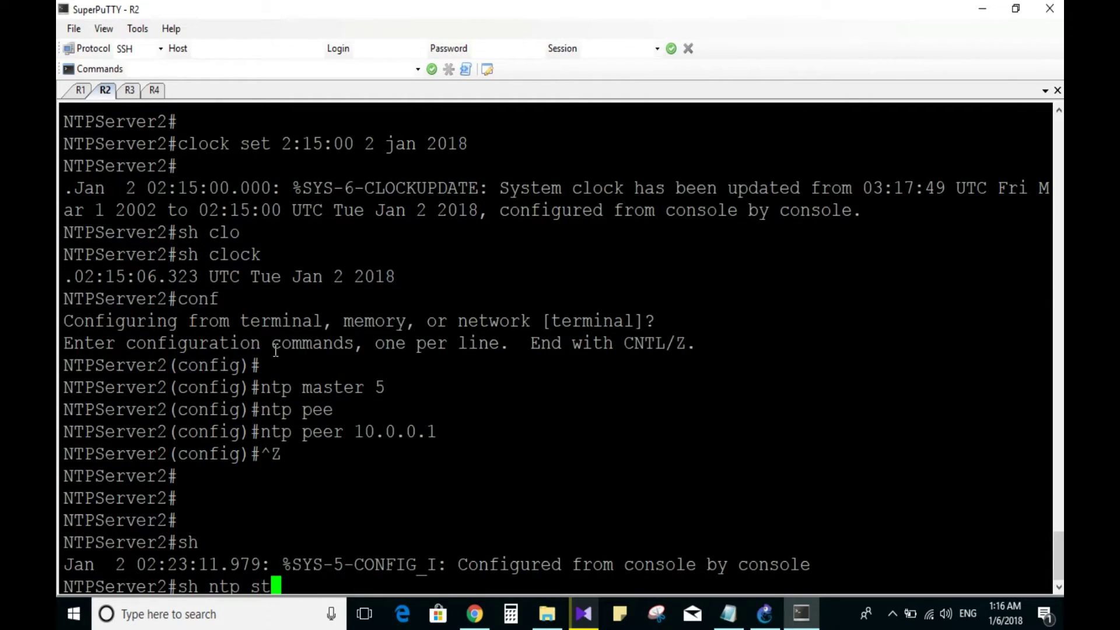
key("Tab")
key("Return")
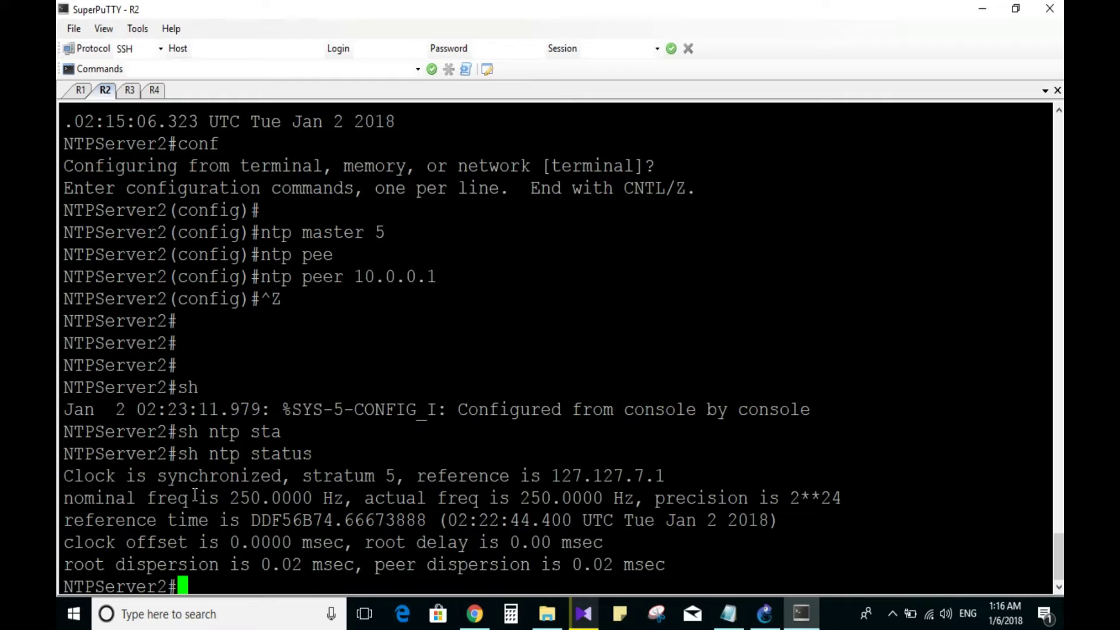
left_click_drag(126, 476, 210, 475)
left_click_drag(302, 475, 376, 474)
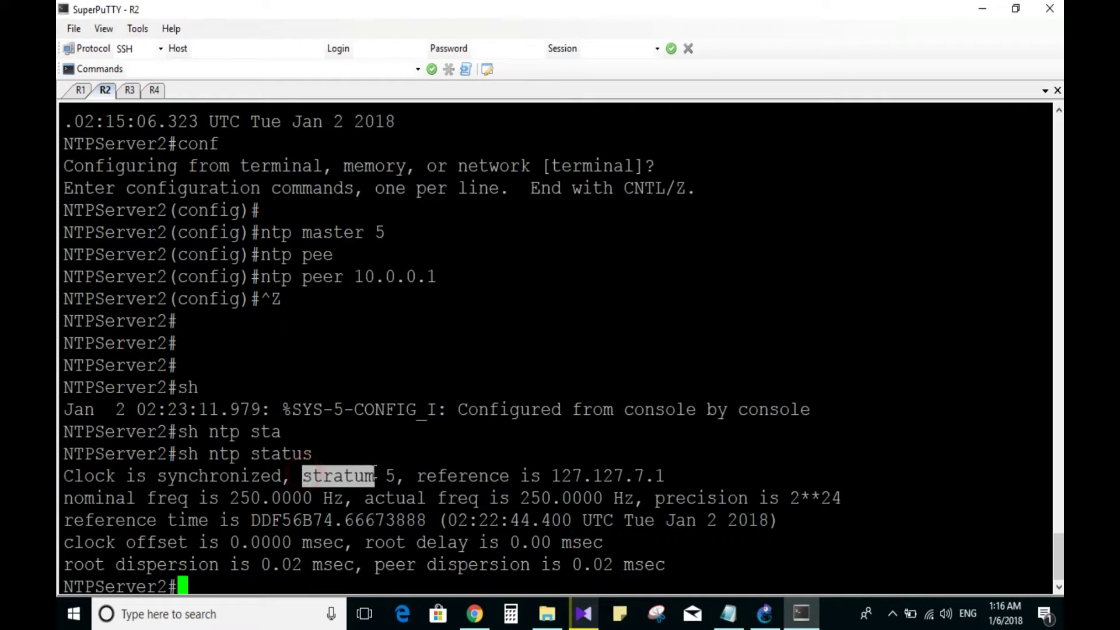
- Leave interface configuration mode on NTPClient1 in the R3 session and return to a clear privileged prompt
left_click(129, 92)
key("ctrl+z")
key("Return")
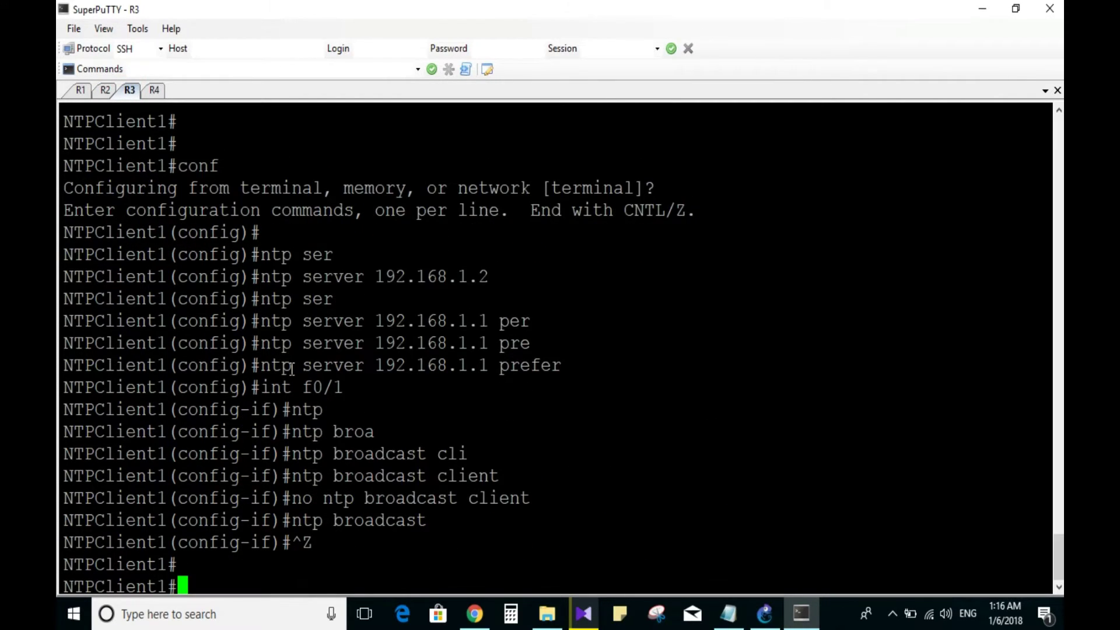
key("Return")
key("Return")
key("Return")
key("Return")
key("Return")
key("Return")
key("Return")
key("Return")
- Run sh clock on NTPClient1 and examine the reported time and date
type("sh cl;o")
key("BackSpace")
key("BackSpace")
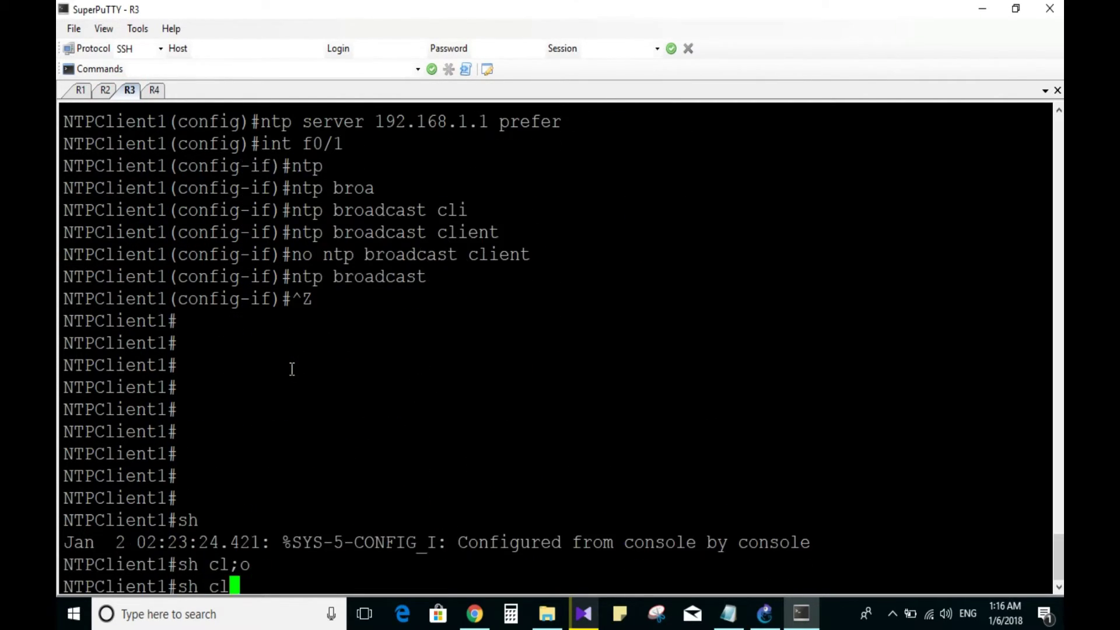
key("BackSpace")
type("lo")
key("Tab")
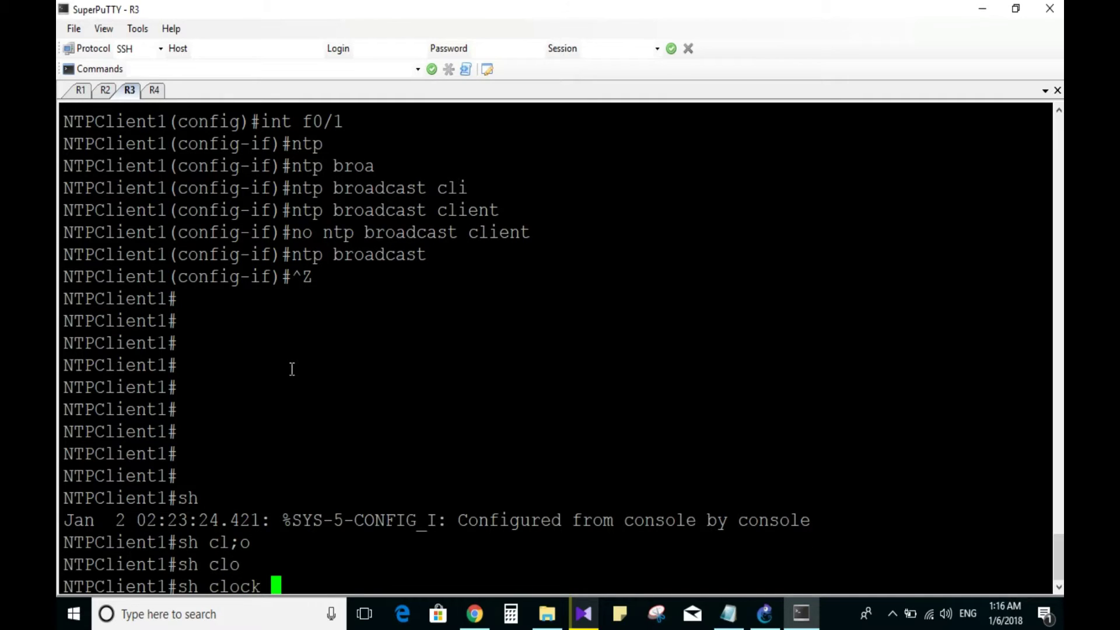
key("Return")
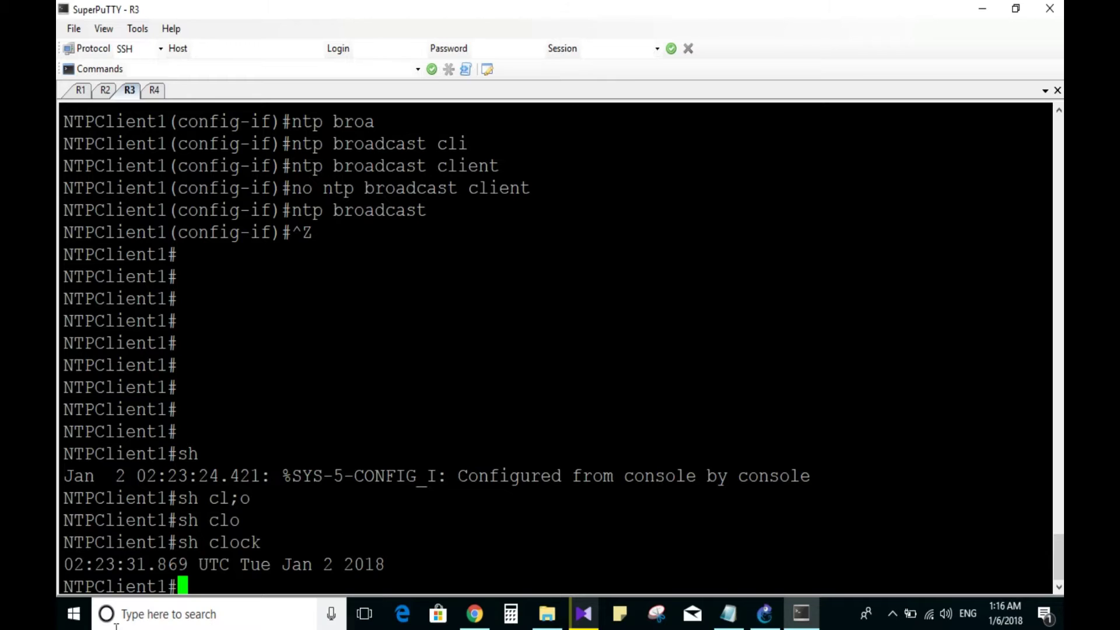
left_click_drag(66, 564, 378, 555)
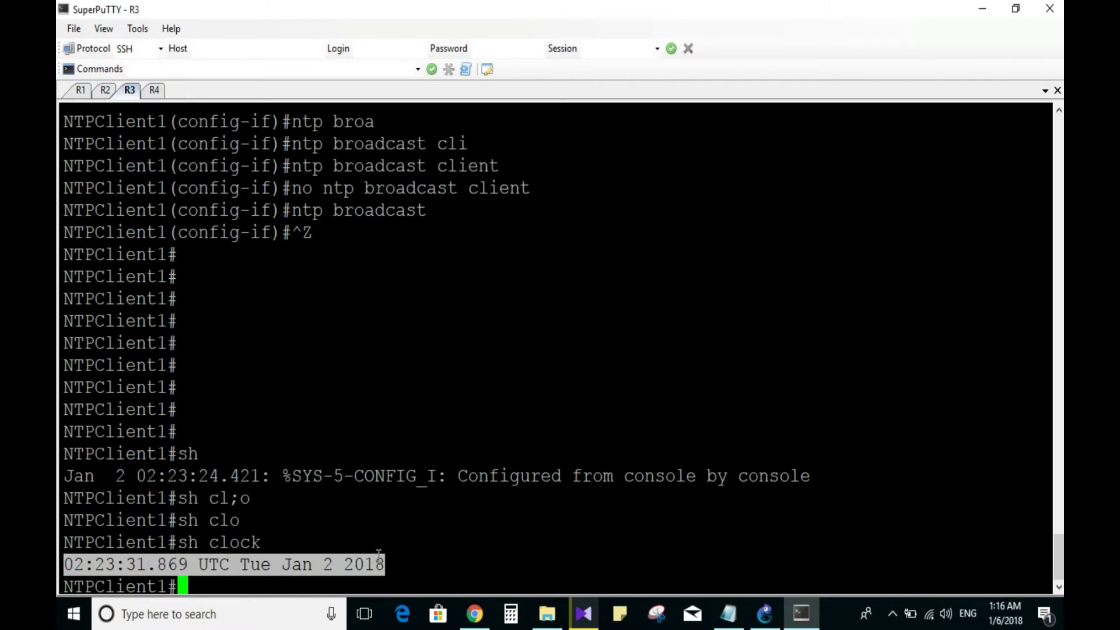
- Run sh ntp status and sh clock on NTPServer2, and compare its time with the clock output on NTPClient1
left_click(105, 90)
key("Up")
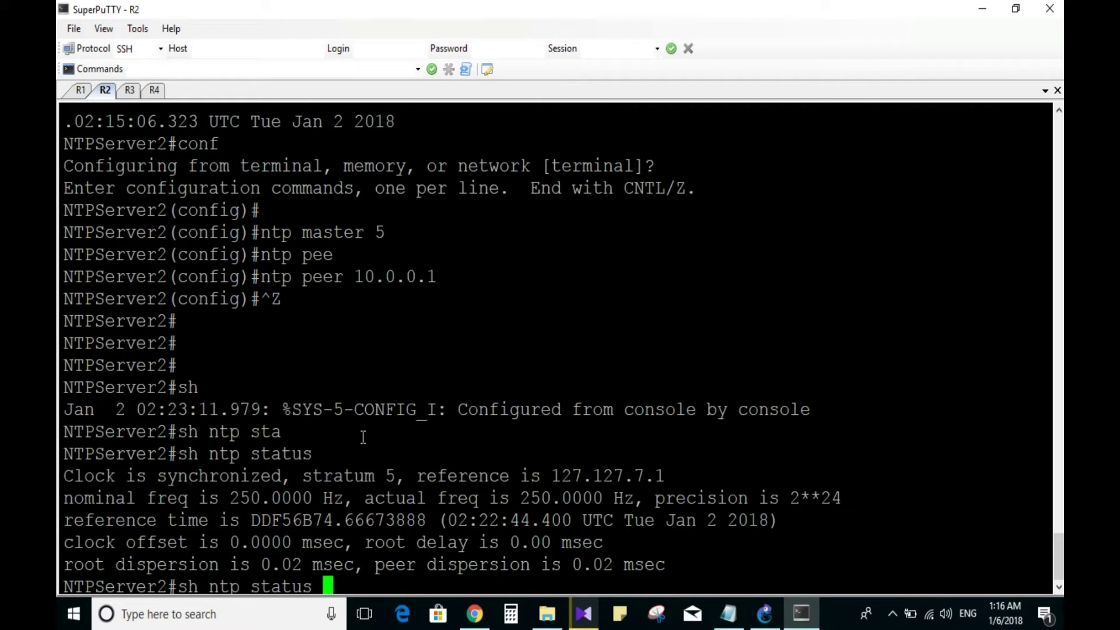
key("Return")
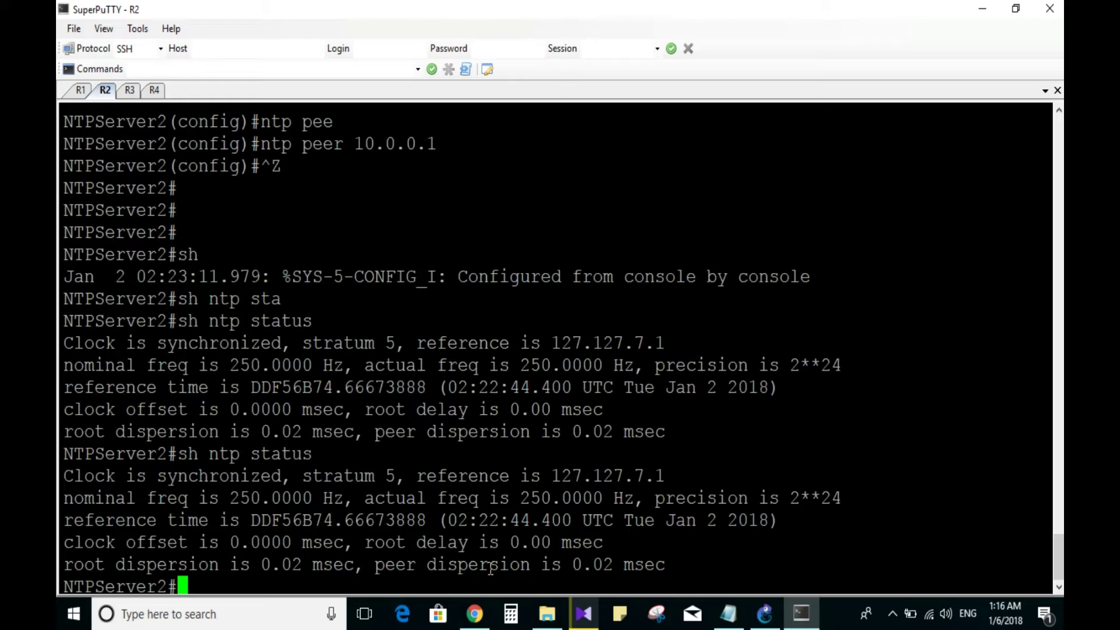
type("sh clo")
key("Tab")
key("Return")
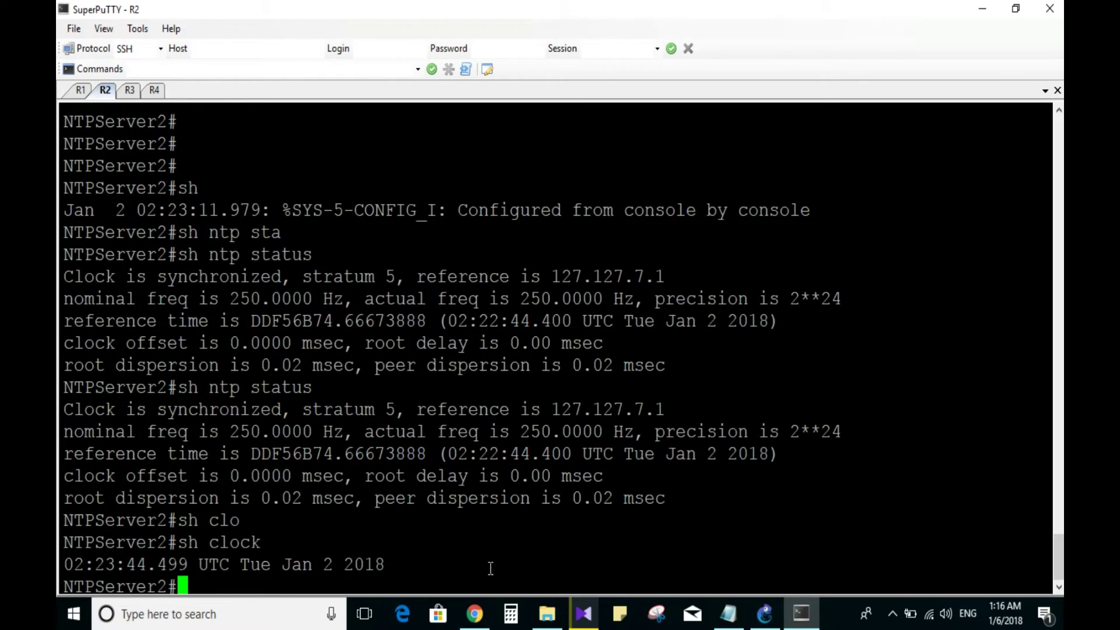
left_click(129, 90)
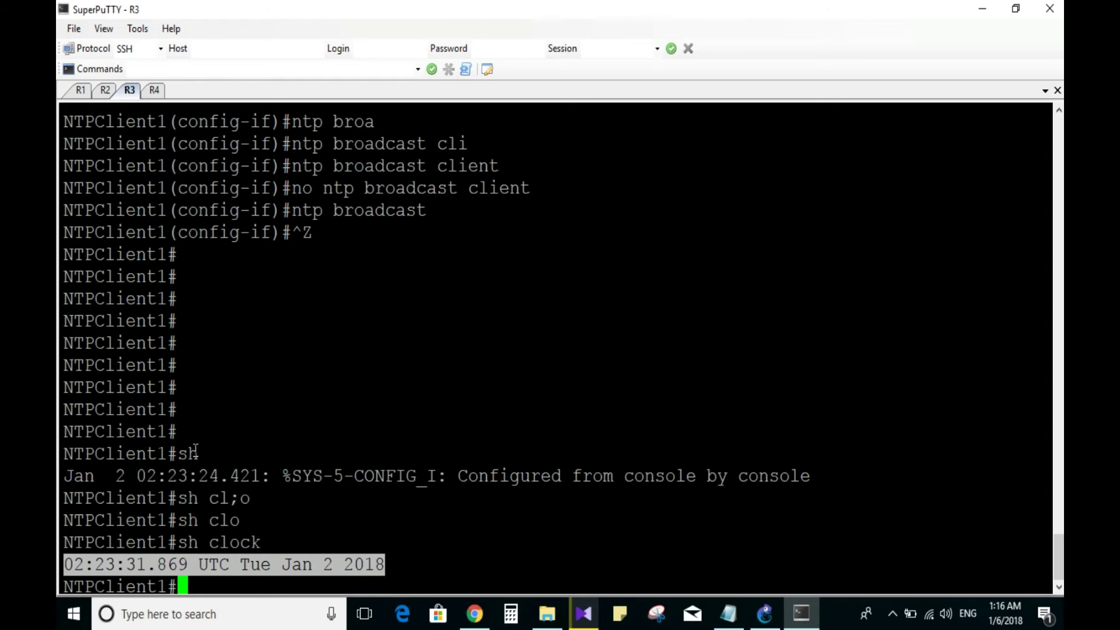
- Leave interface configuration mode on NTPClient2 in the R4 session and return to a clear privileged prompt
left_click(154, 89)
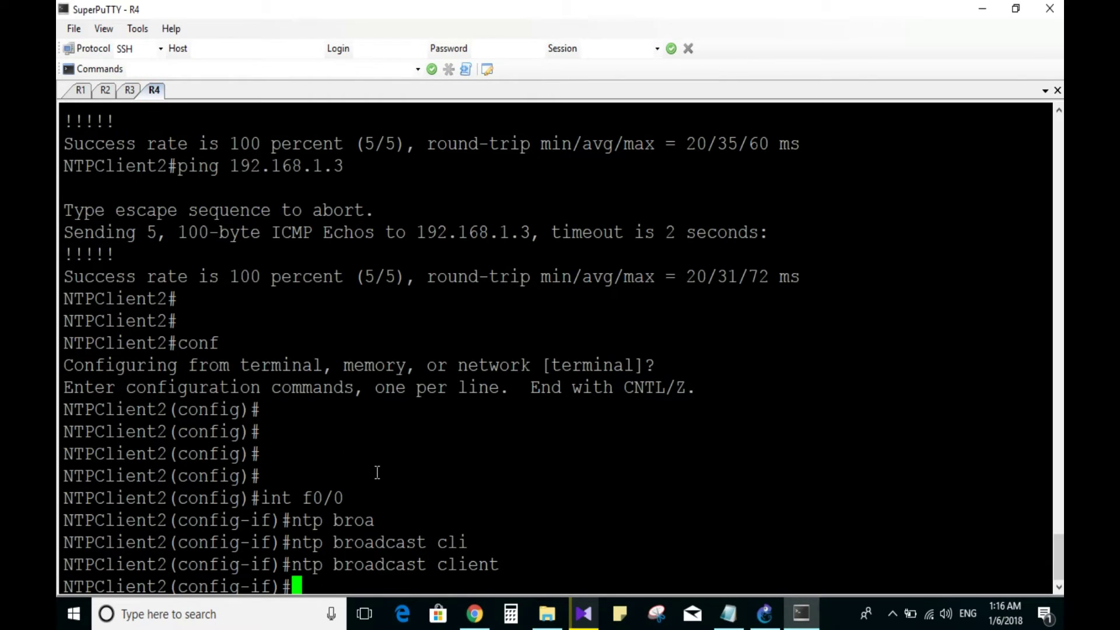
key("ctrl+z")
key("Return")
key("Return")
key("Return")
key("Return")
key("Return")
key("Return")
key("Return")
key("Return")
key("Return")
key("Return")
key("Return")
key("Return")
key("Return")
key("Return")
- Run sh clock on NTPClient2 and examine the reported time and date
type("sh ")
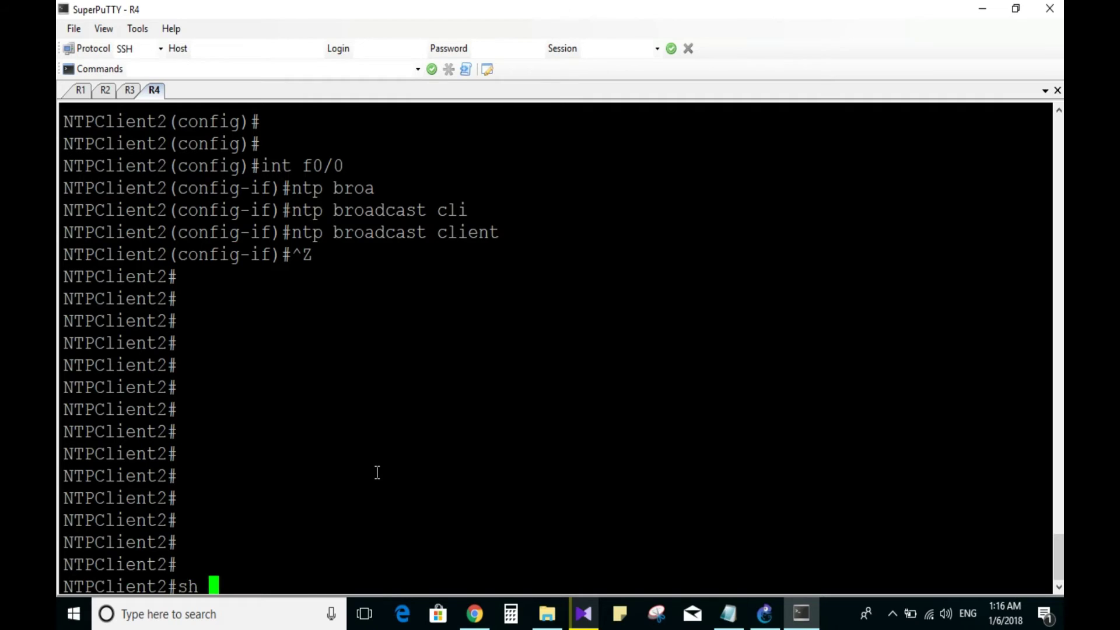
type("clo")
key("Tab")
key("Return")
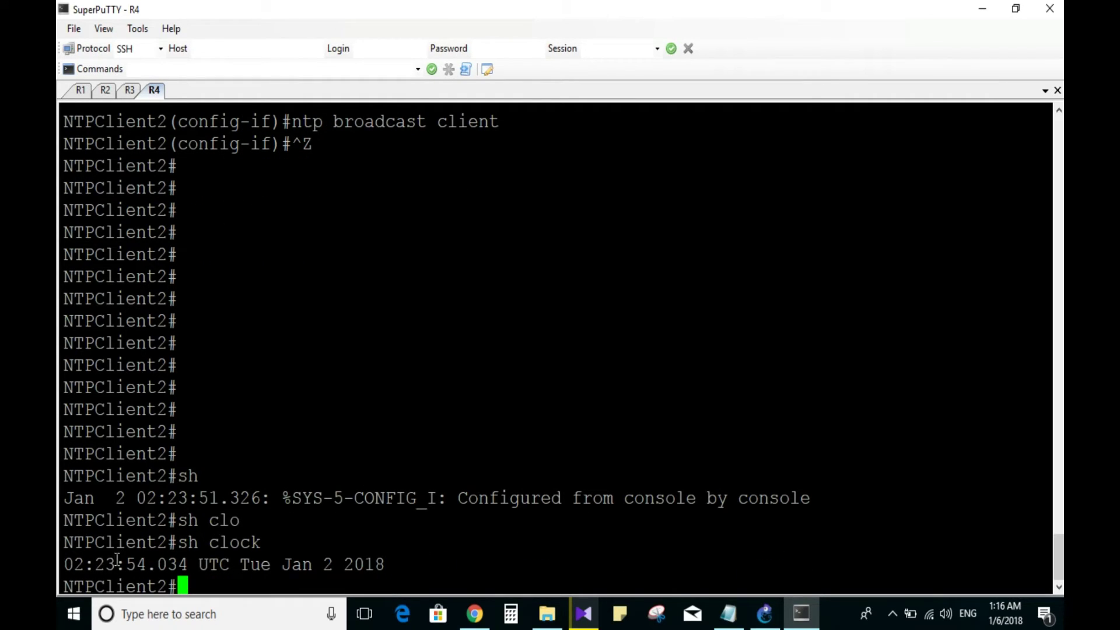
left_click_drag(63, 564, 394, 569)
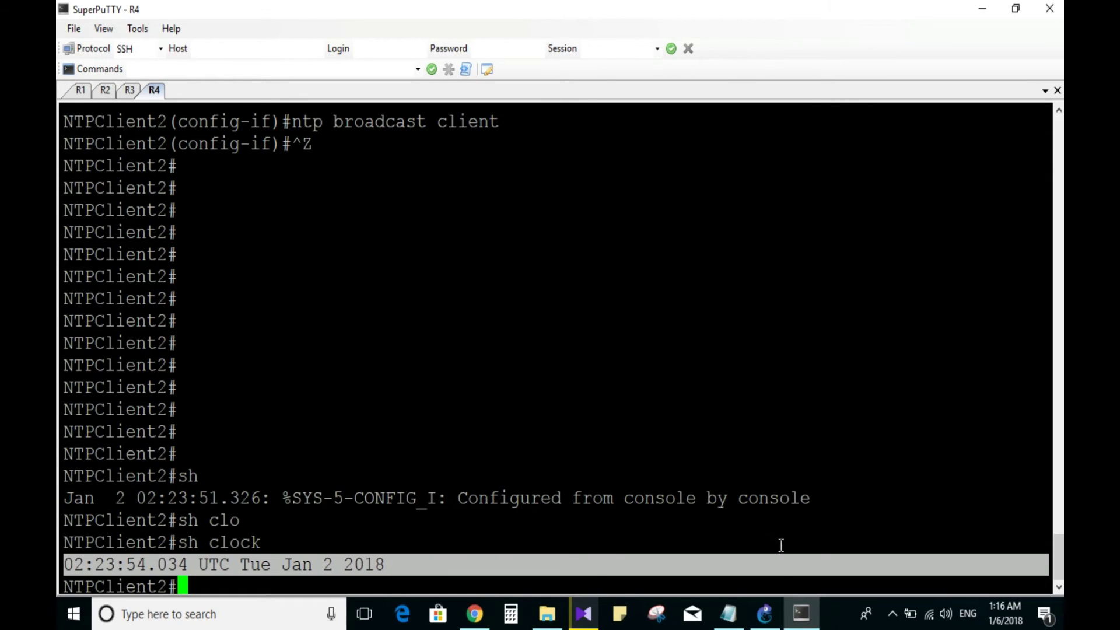
- Switch to GNS3 to review the topology of NTP servers and clients
left_click(769, 622)
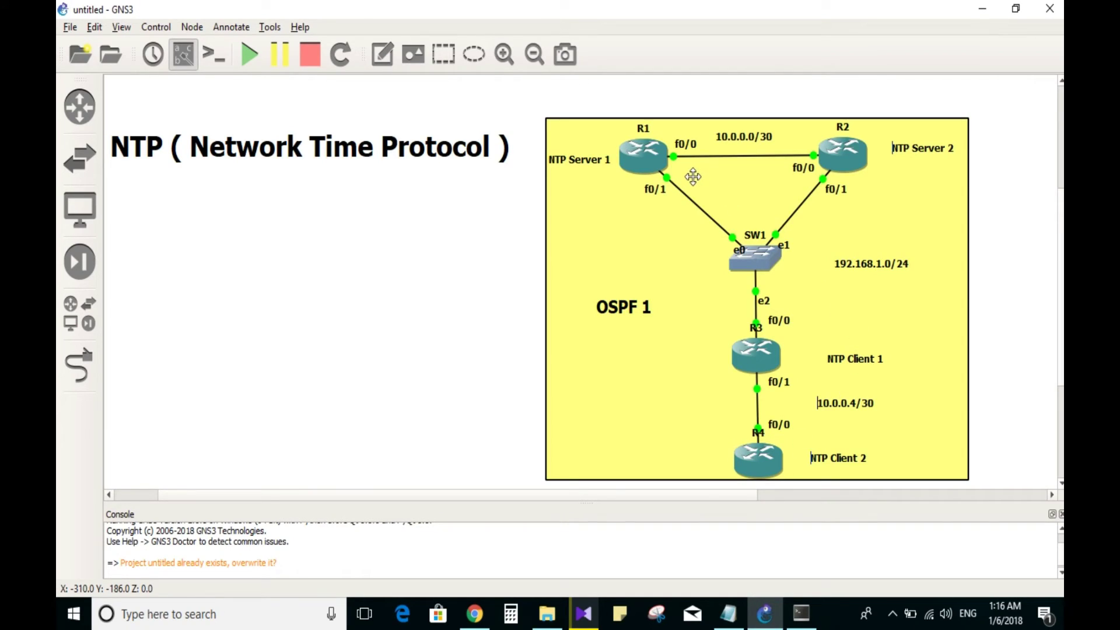